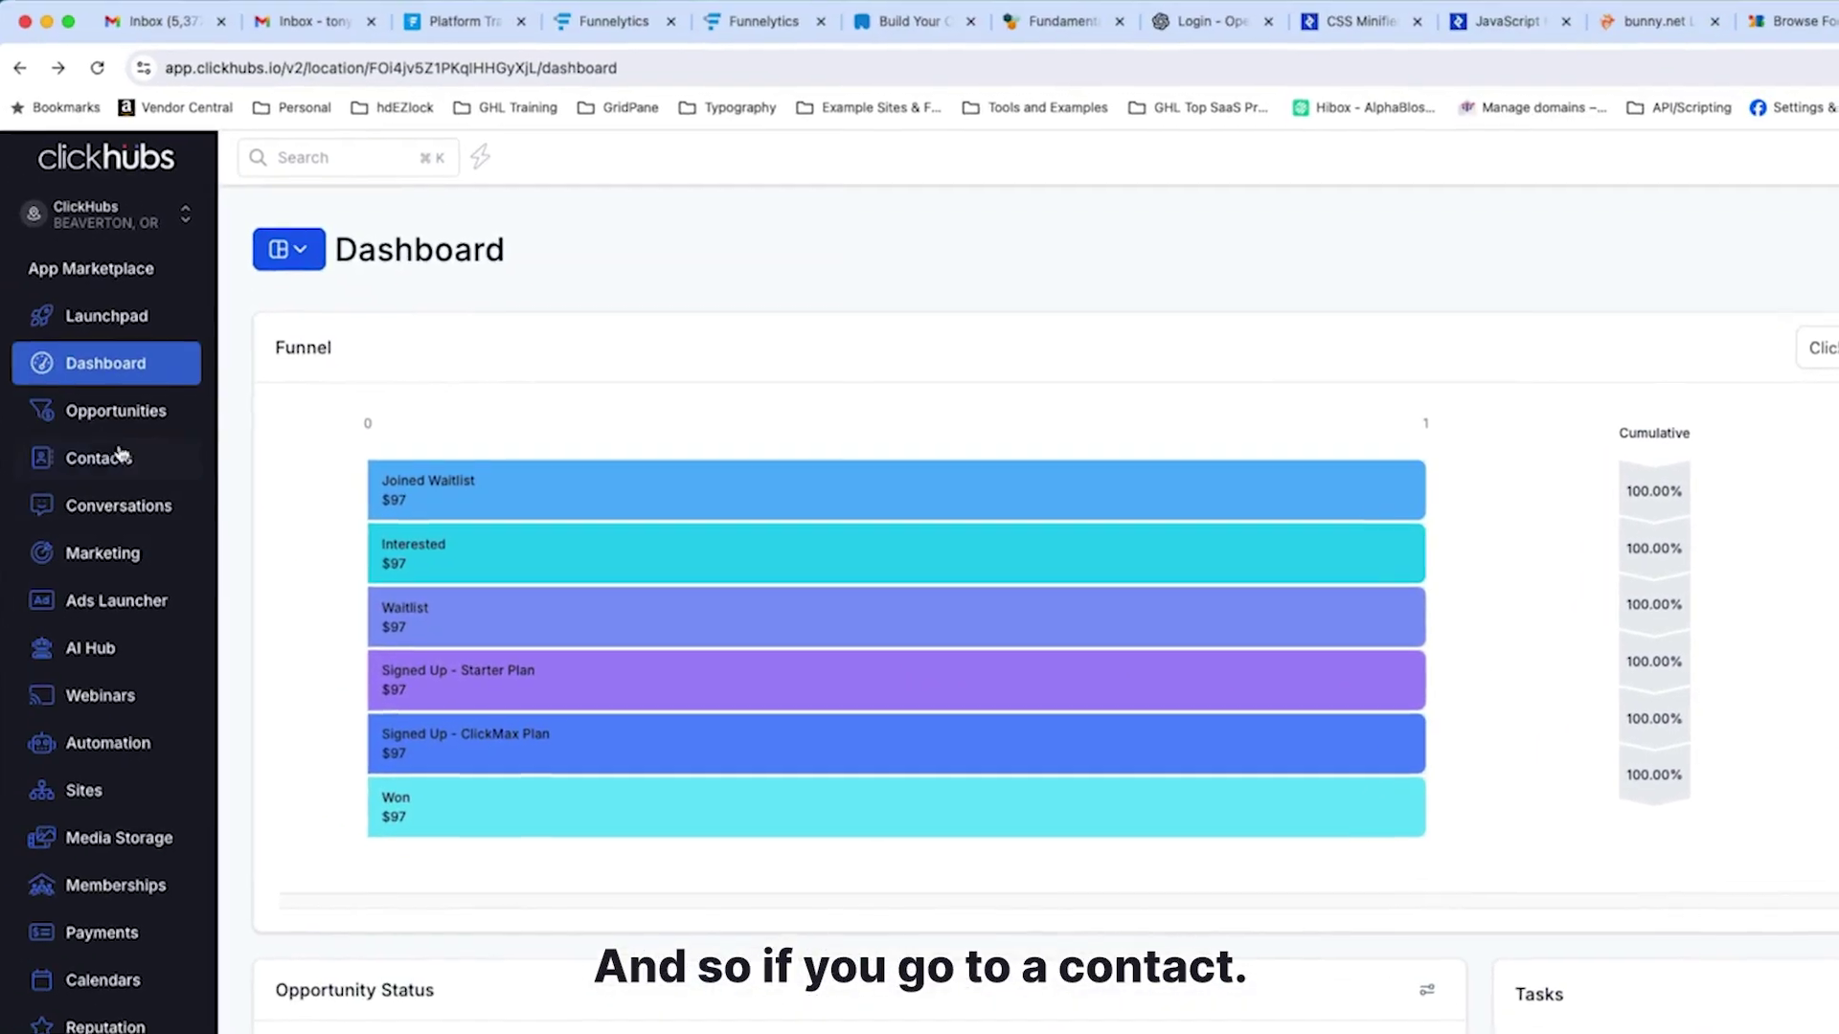
# - Open the Contacts list showing the 13 contacts that match the 'tony' search
pyautogui.click(101, 461)
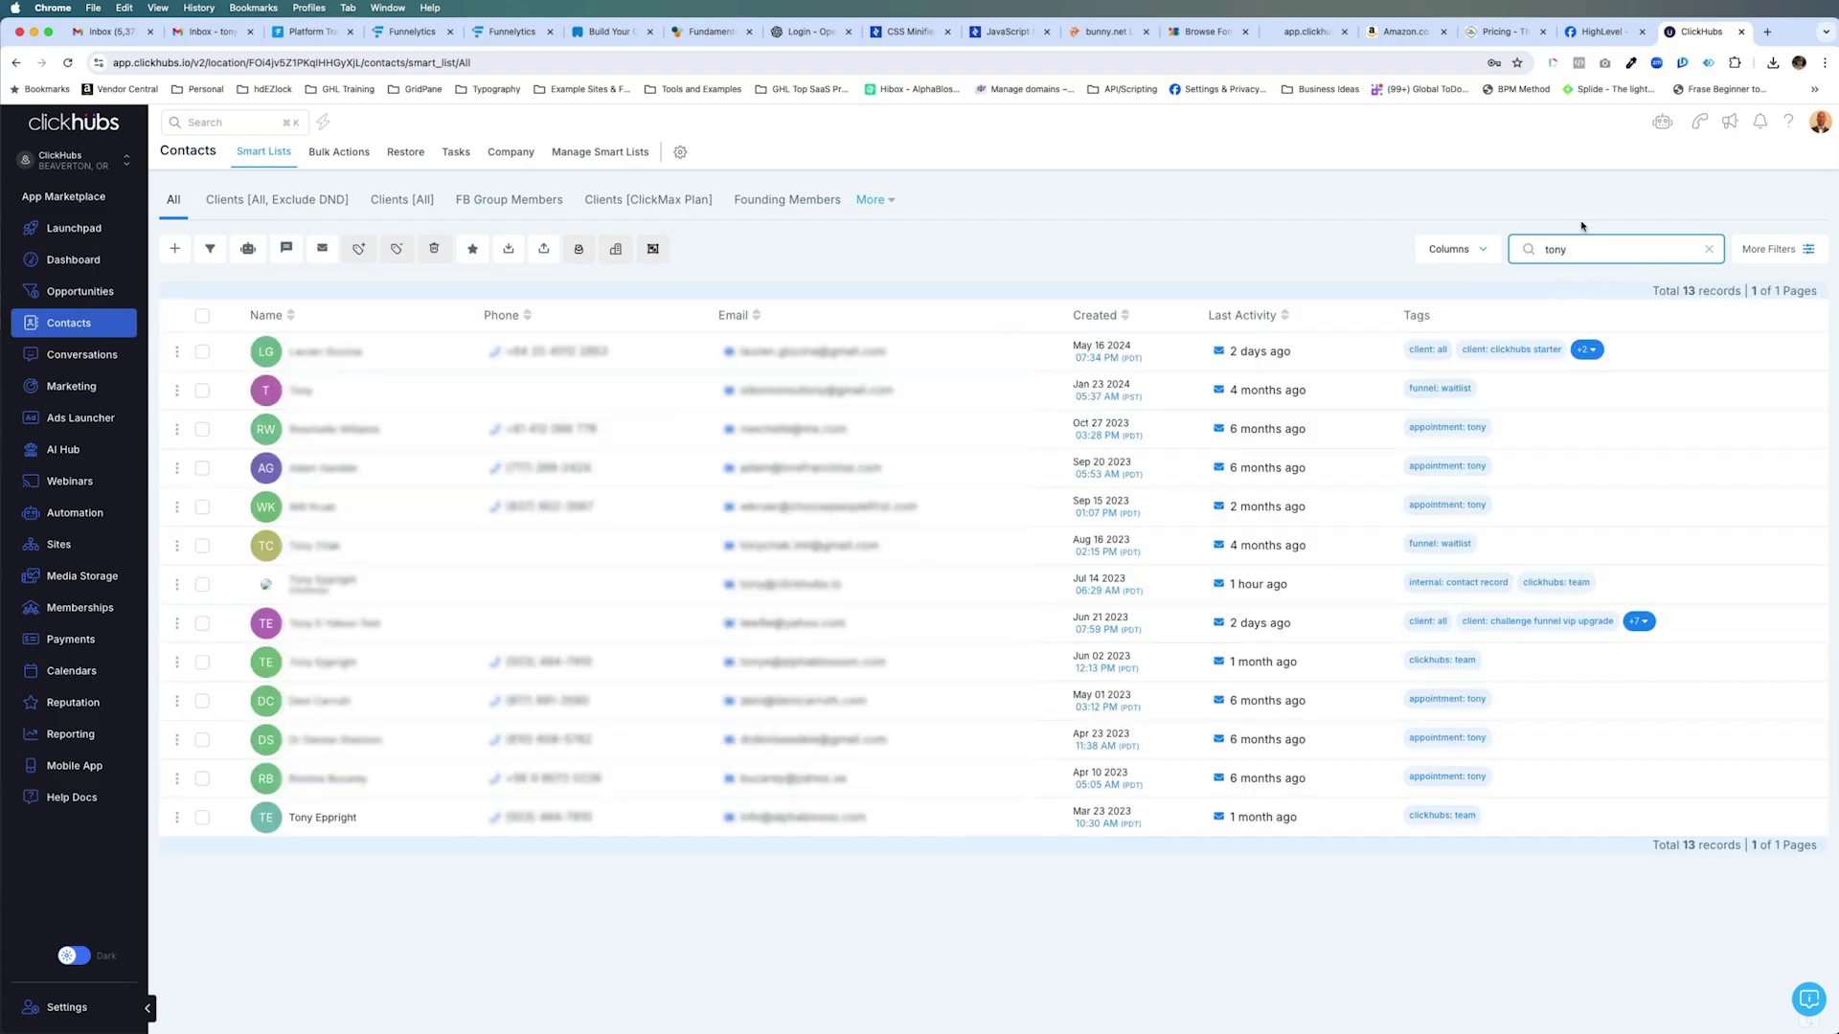
# - Open the last matching contact's record and start a new task, viewing its due date choices
pyautogui.click(265, 818)
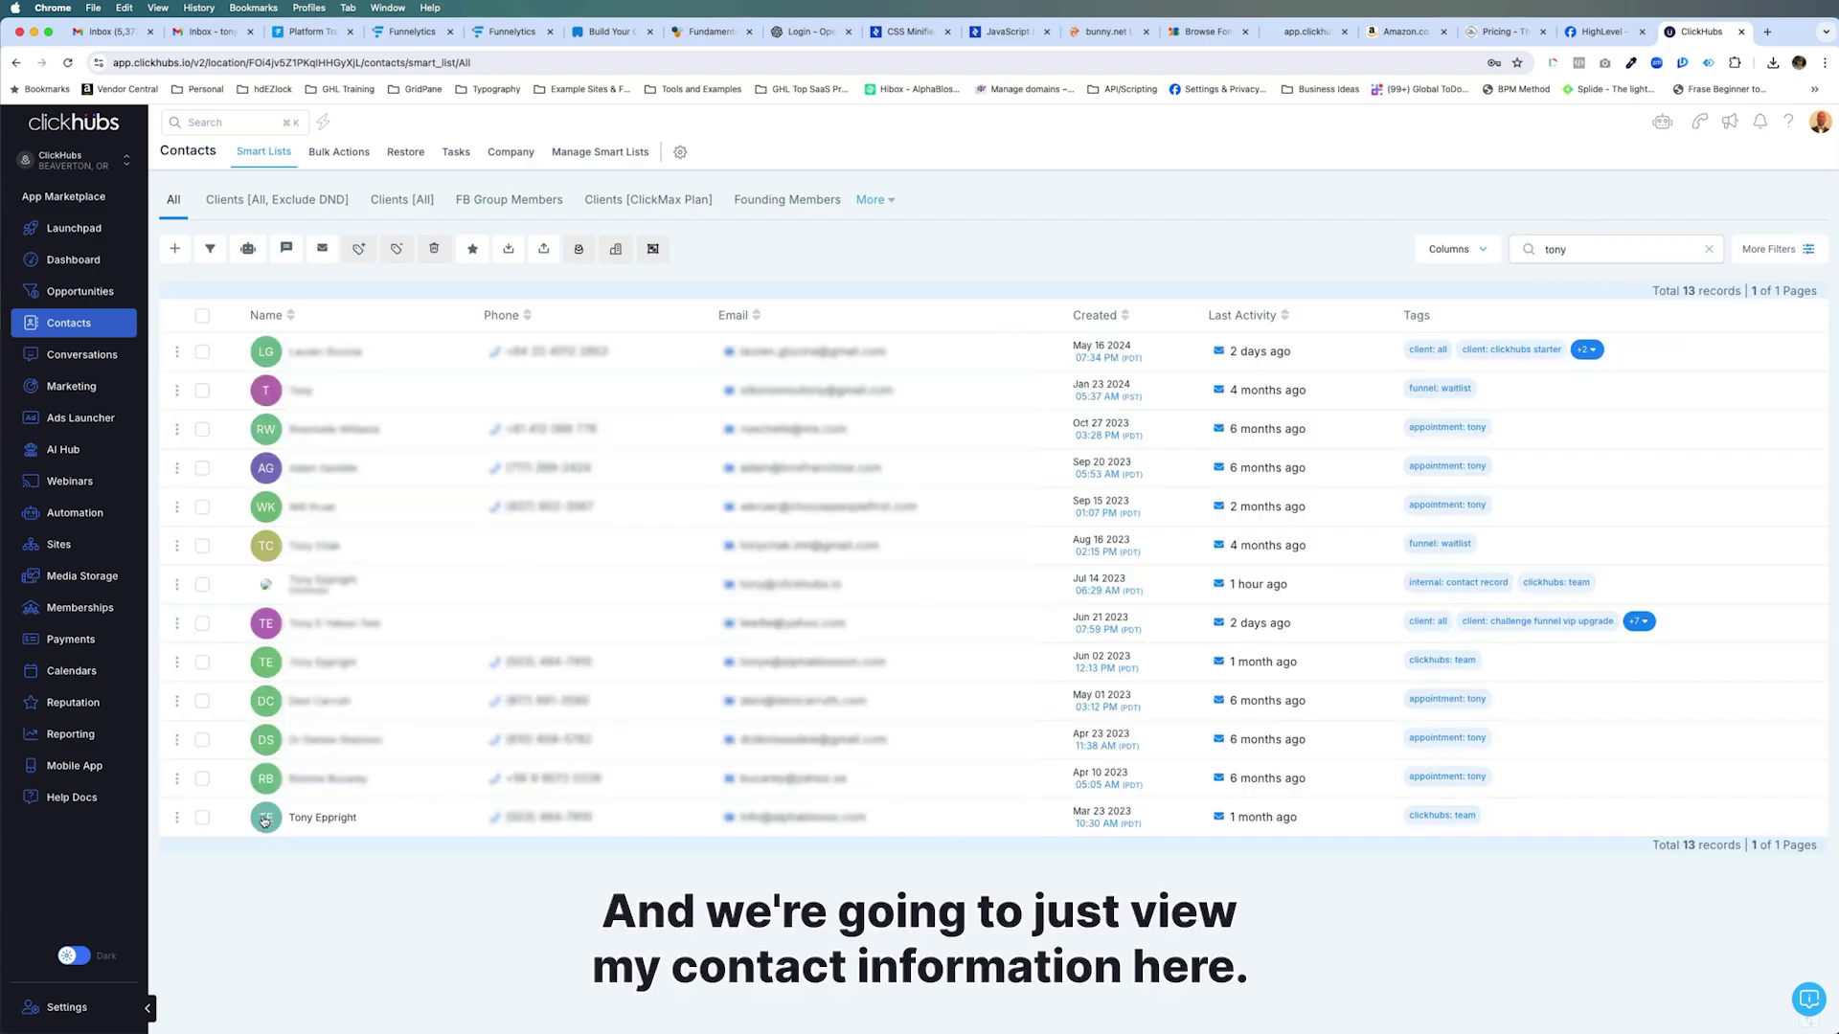
pyautogui.click(401, 802)
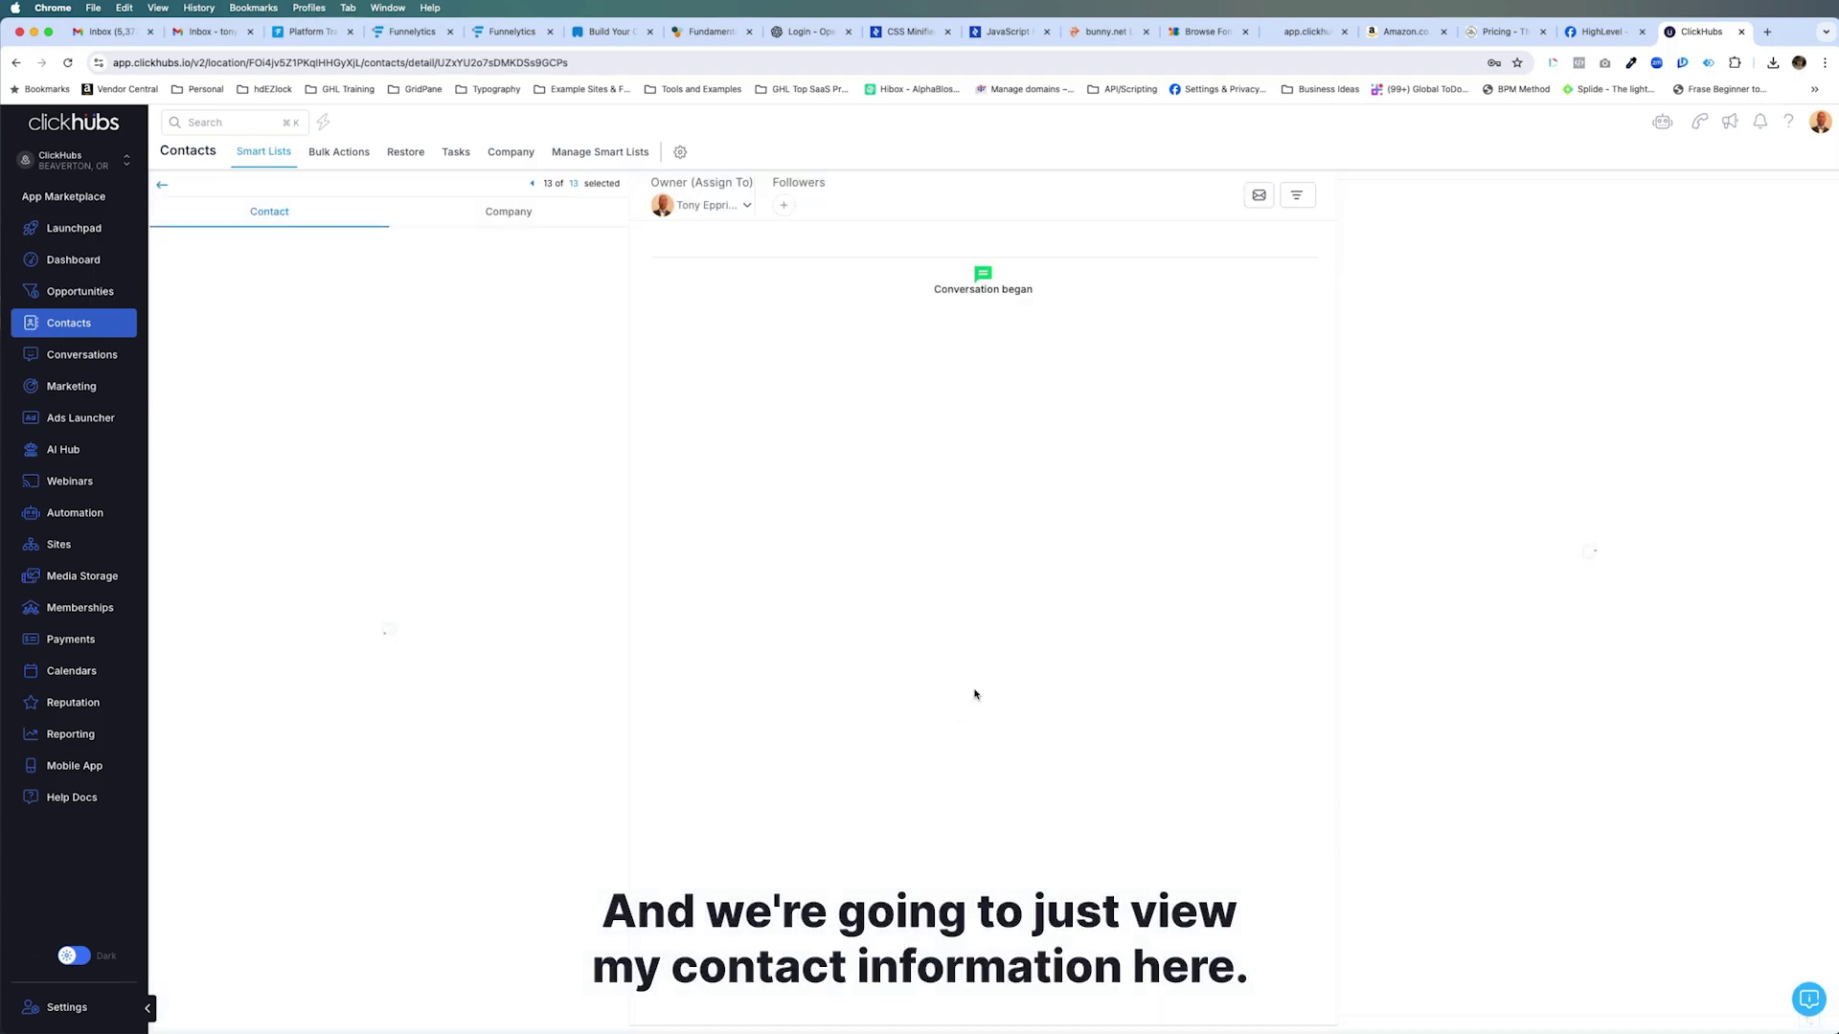
pyautogui.click(1474, 202)
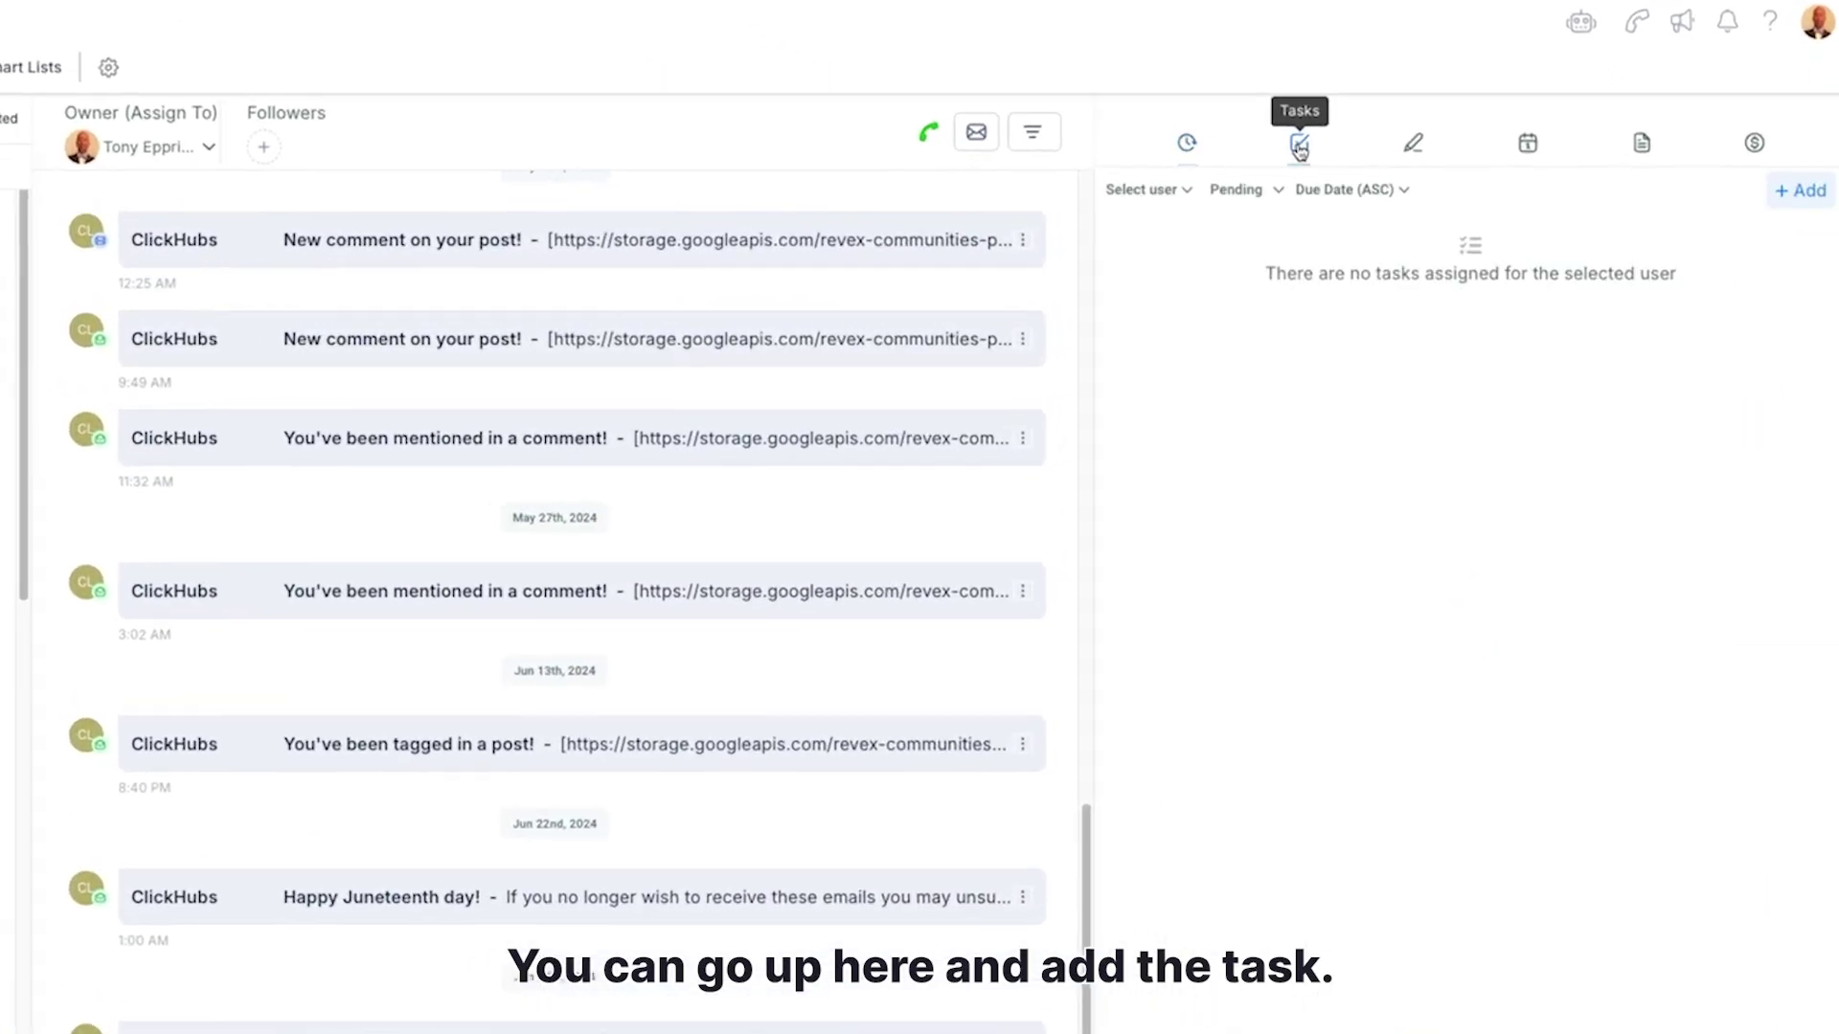
pyautogui.click(1797, 203)
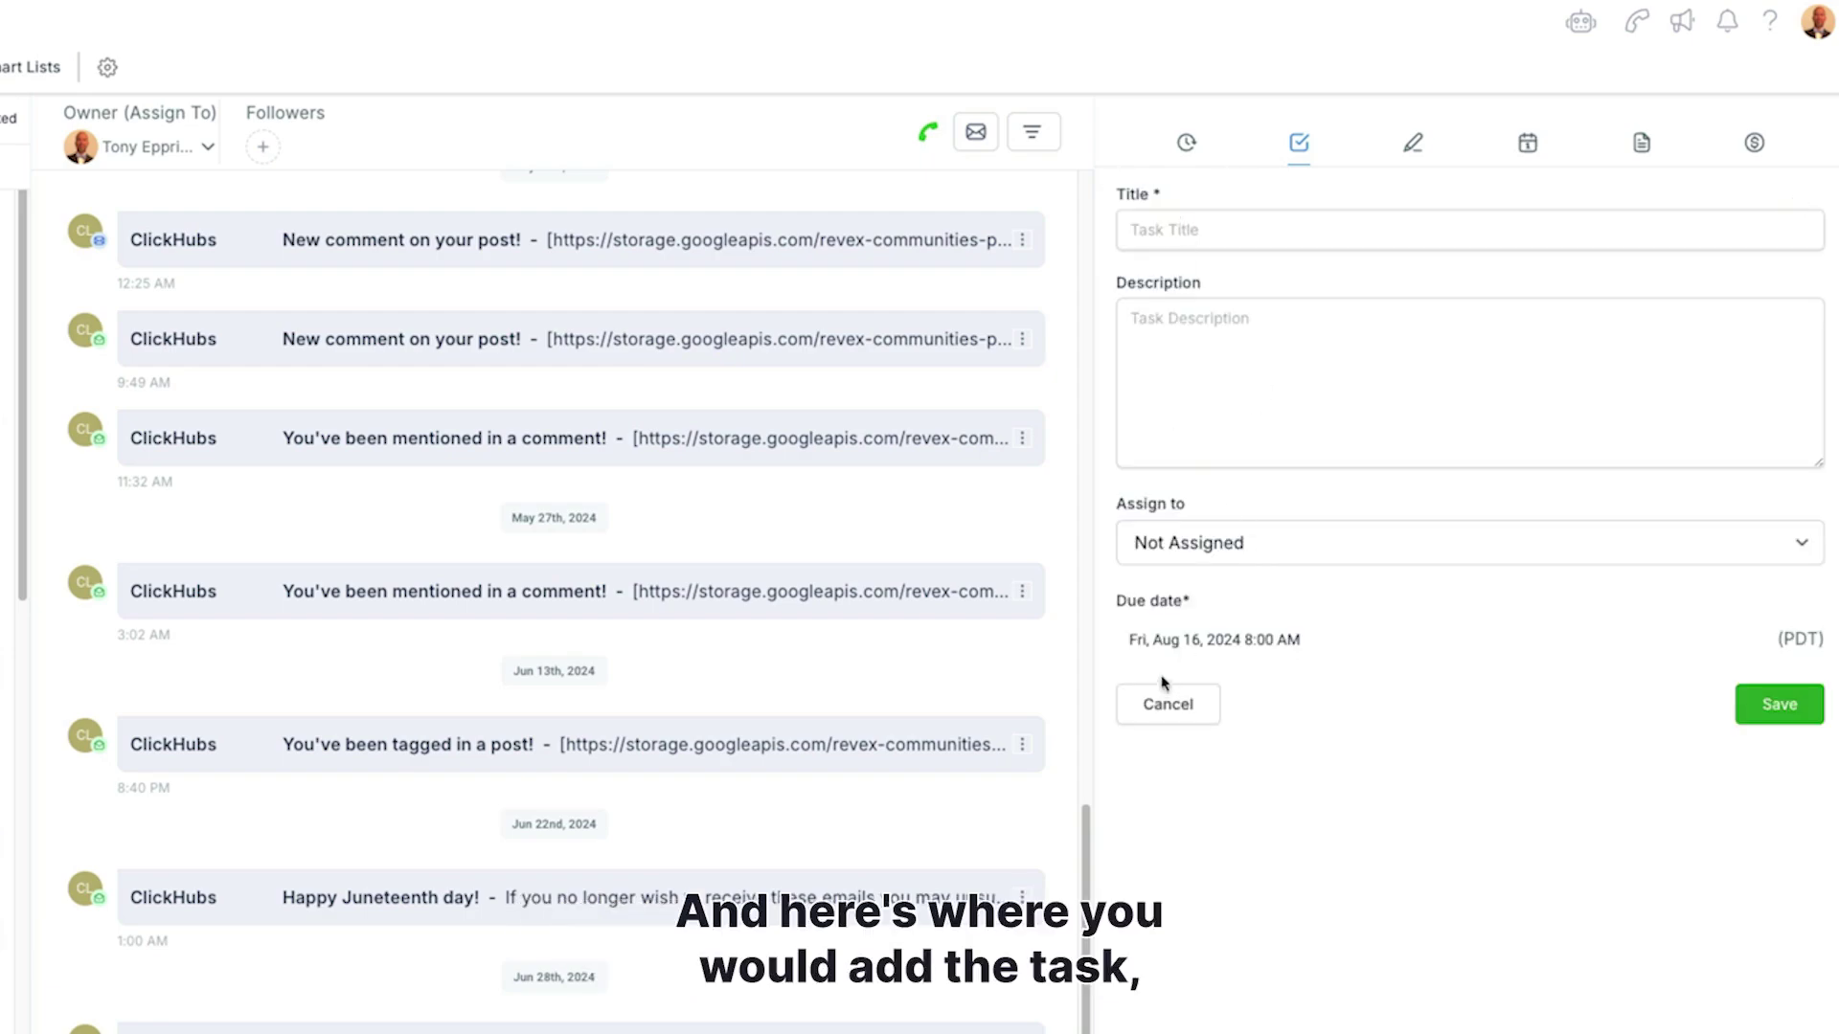
pyautogui.click(1192, 639)
pyautogui.click(1545, 598)
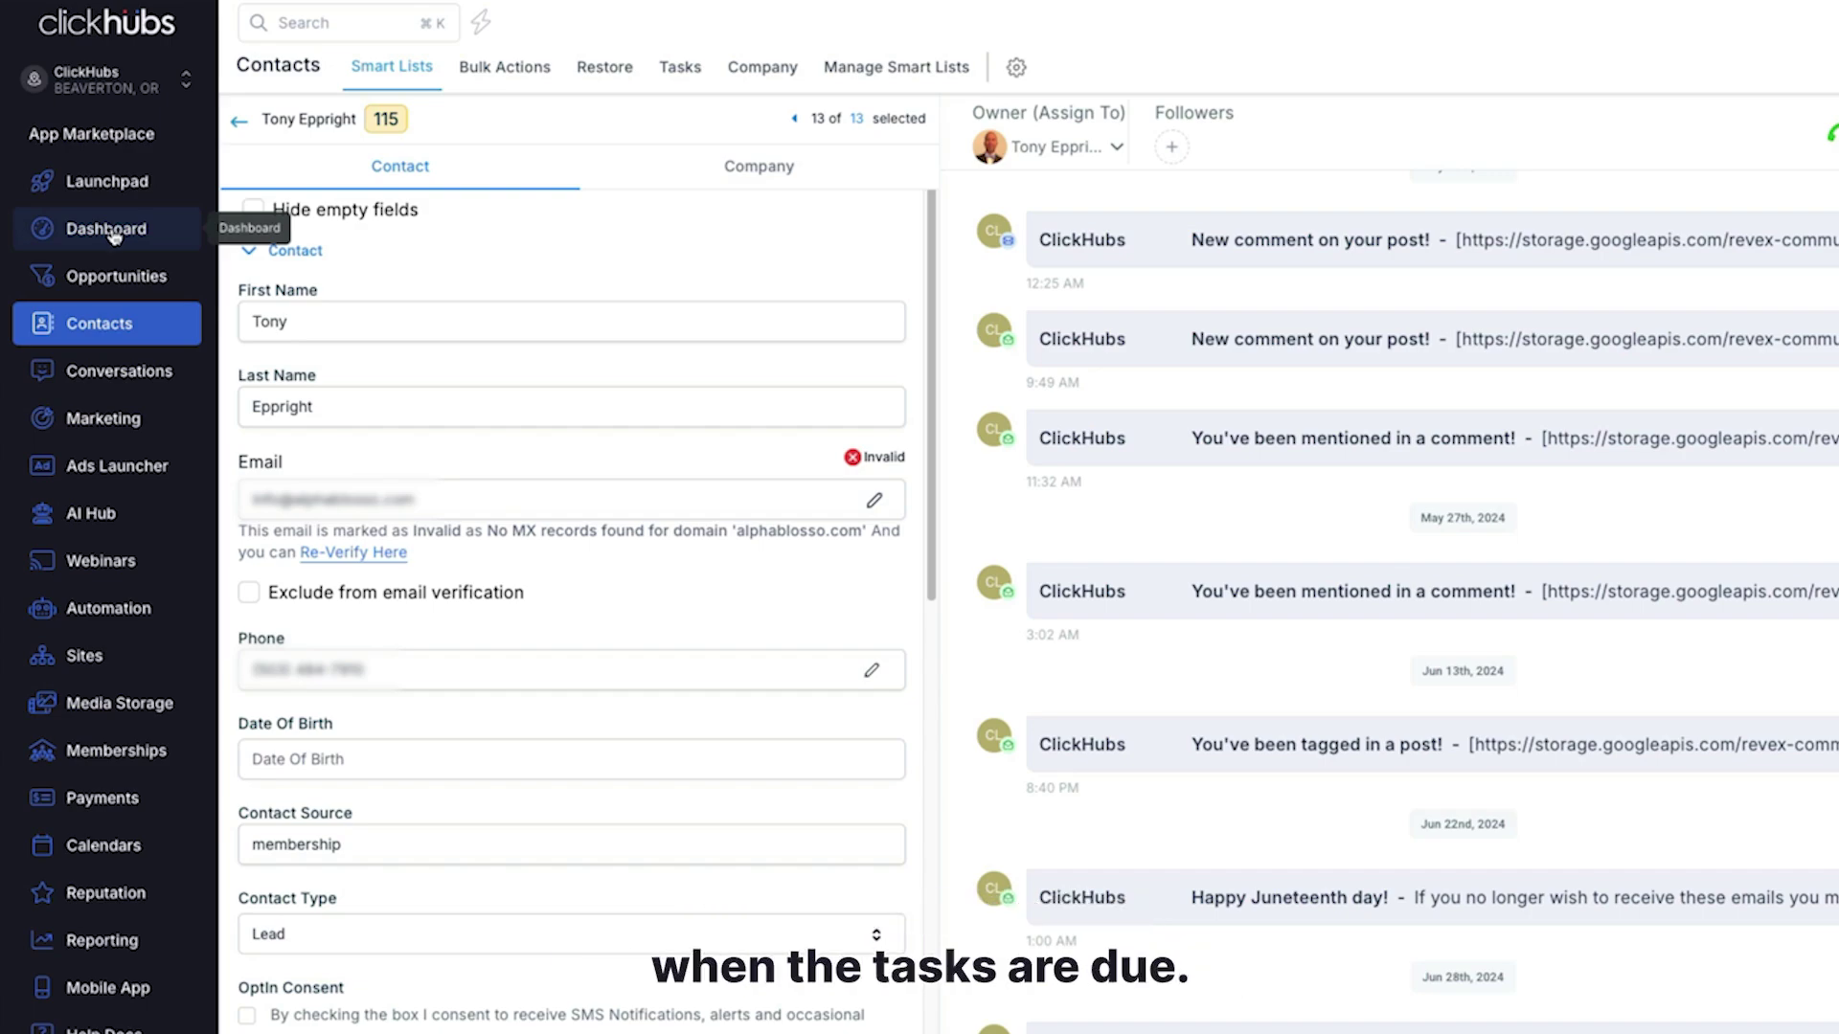
# - Go to My Profile's Notification Settings and toggle the new-conversation email alert on and back off
pyautogui.click(112, 234)
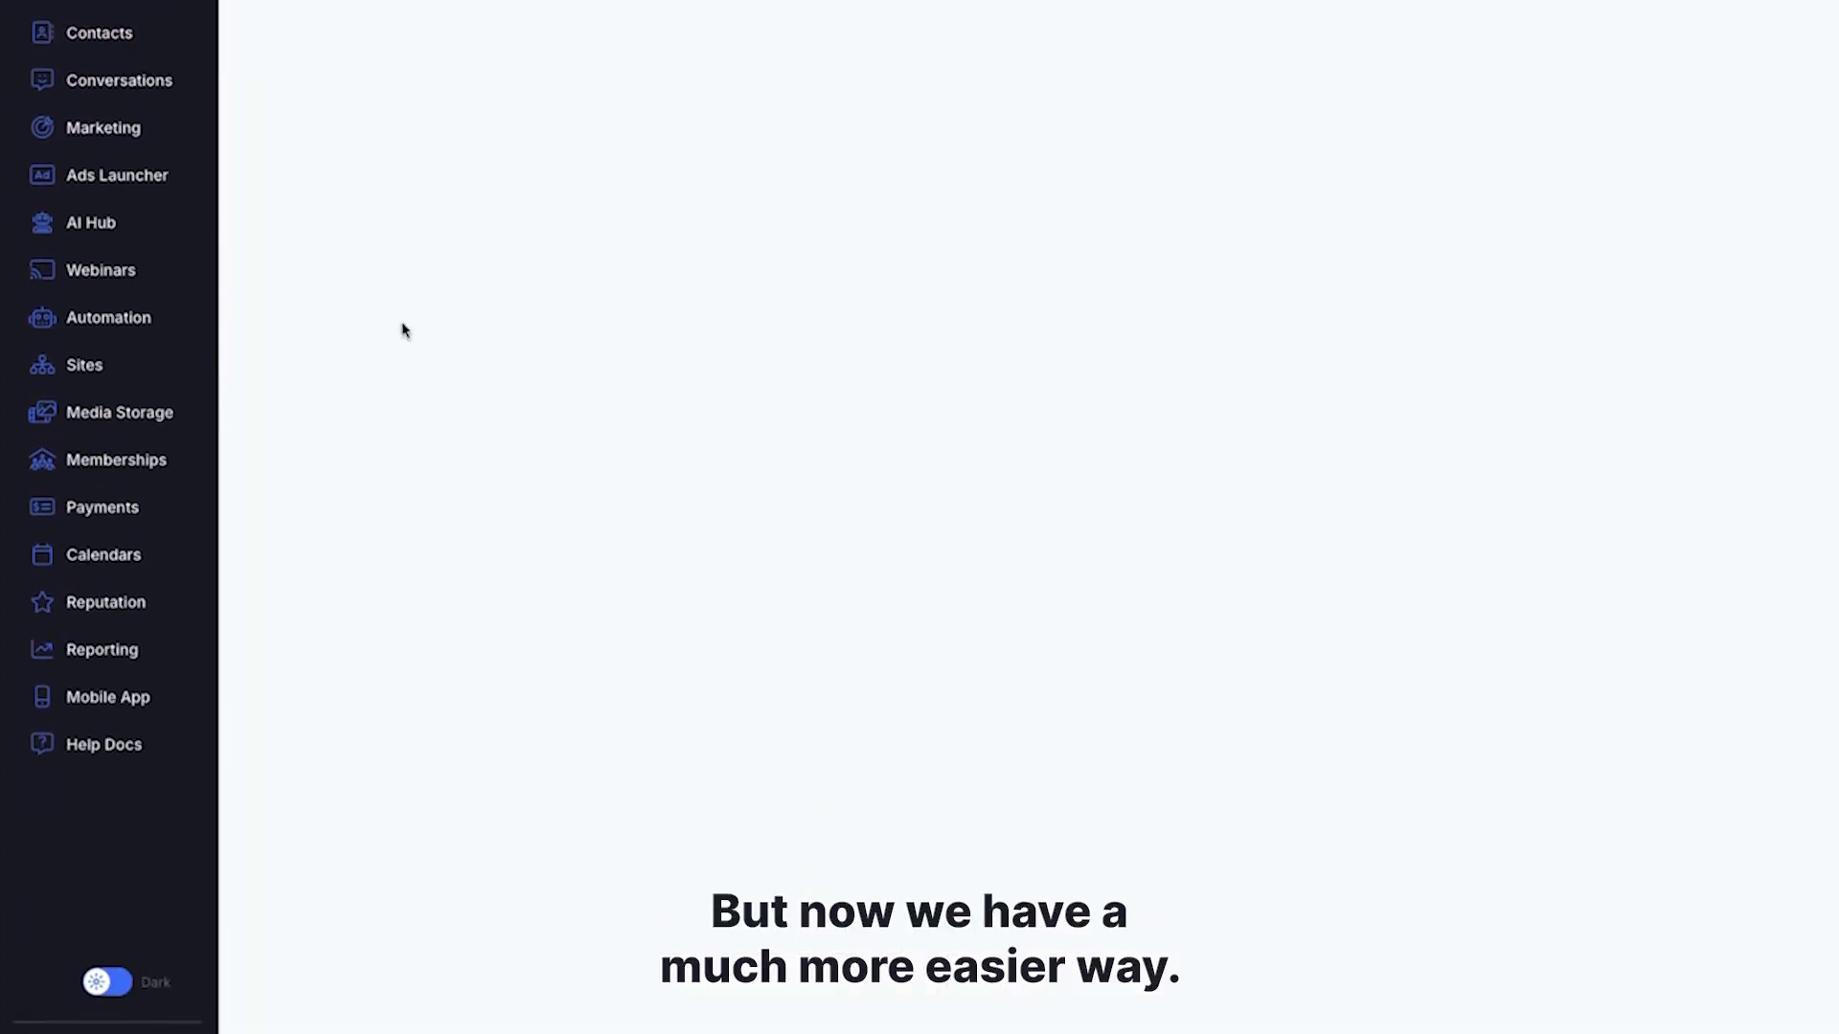
pyautogui.click(96, 1013)
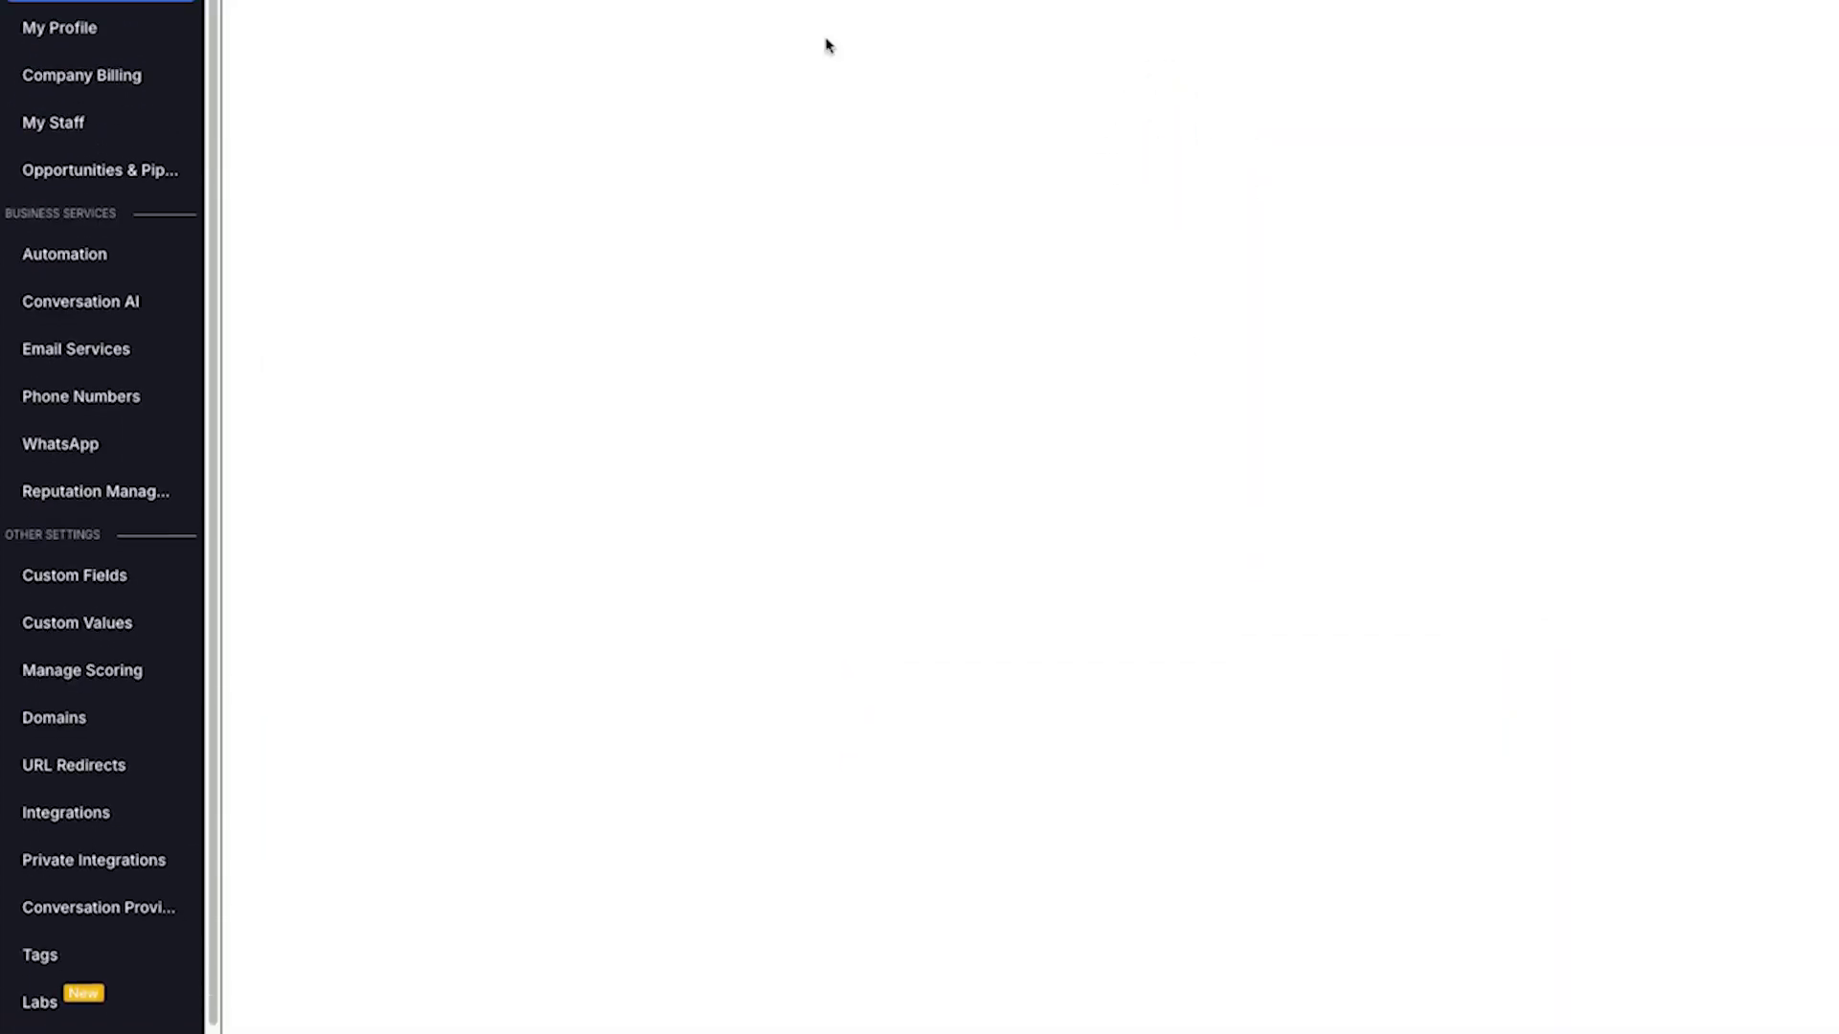
pyautogui.click(10, 296)
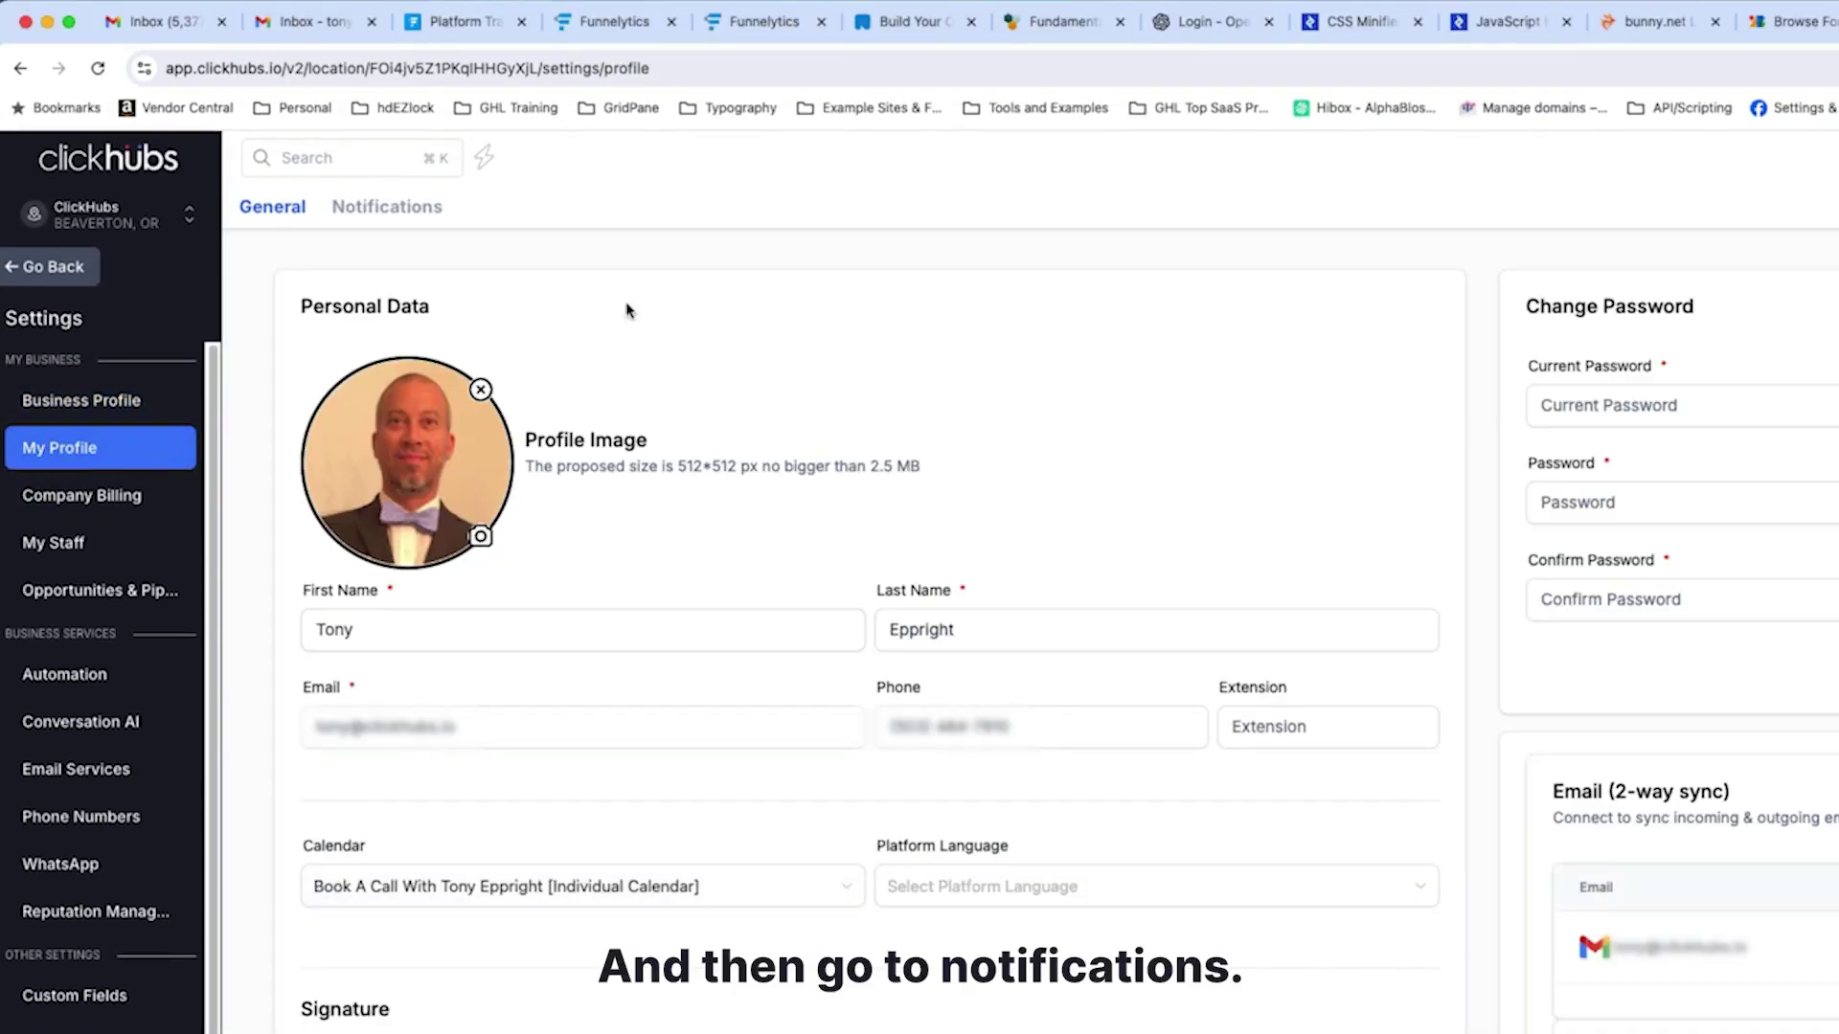
pyautogui.click(383, 208)
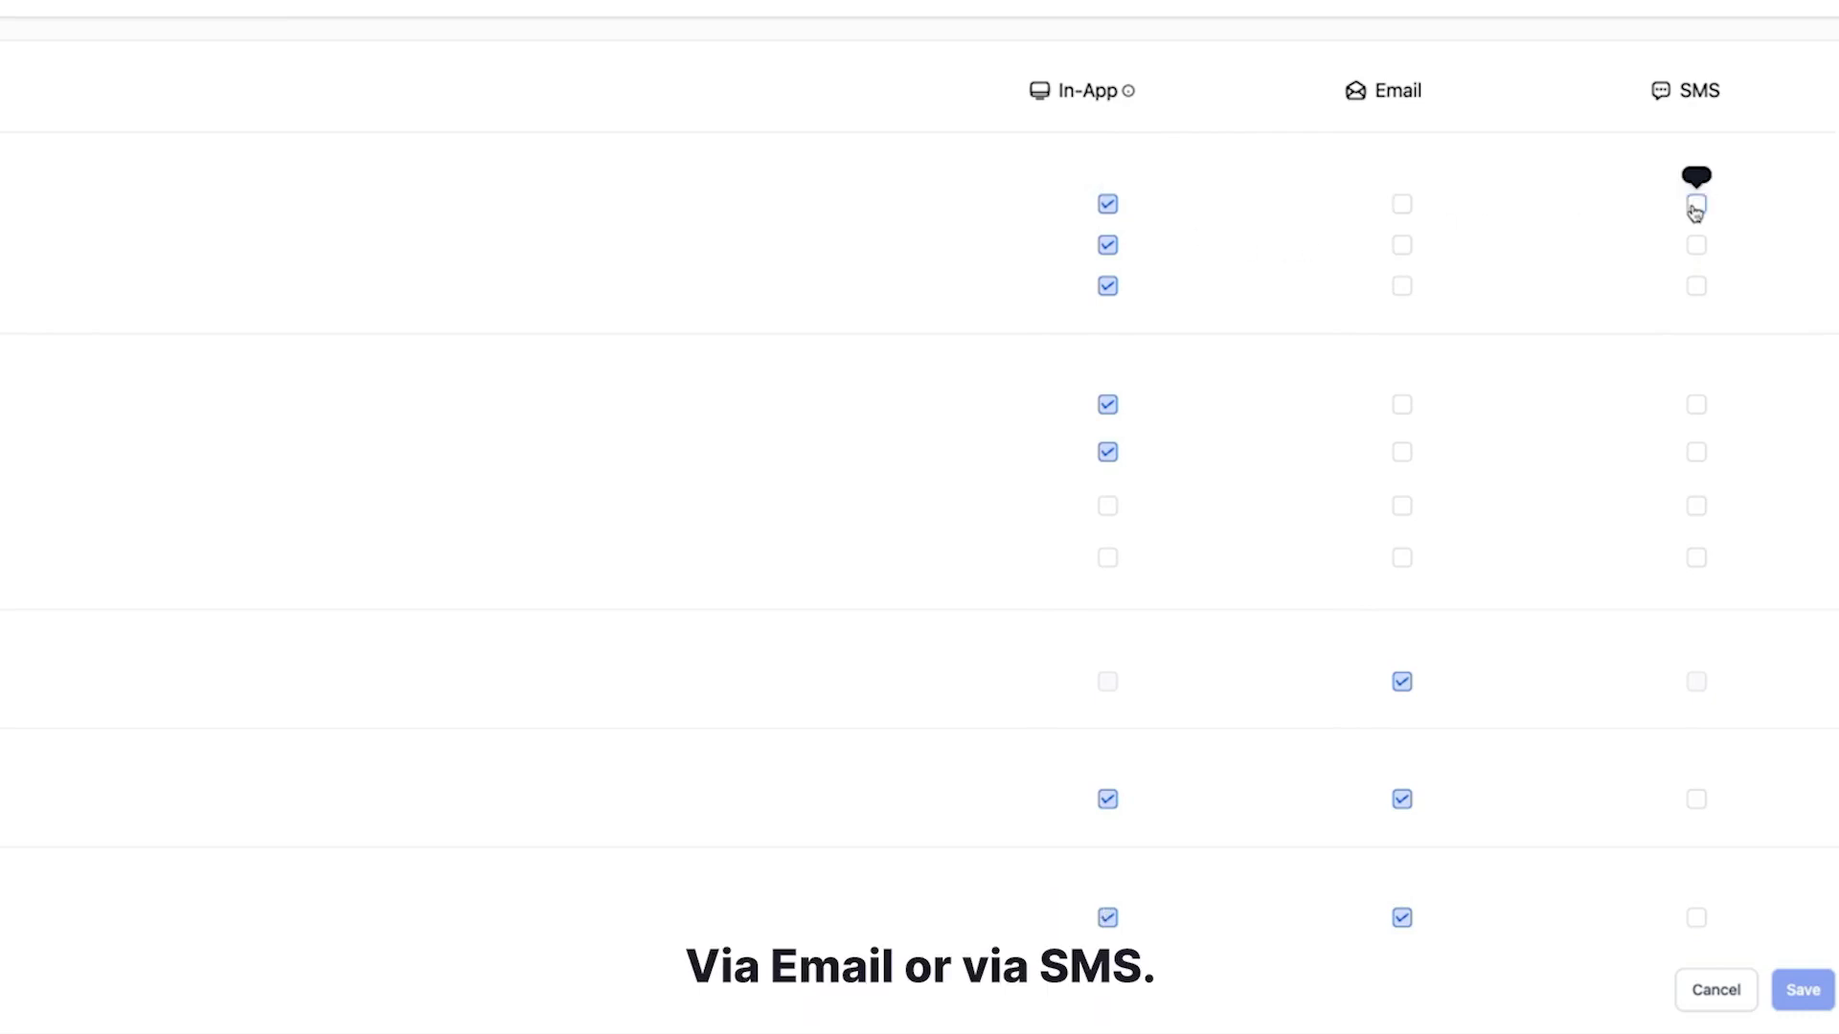
pyautogui.click(1401, 207)
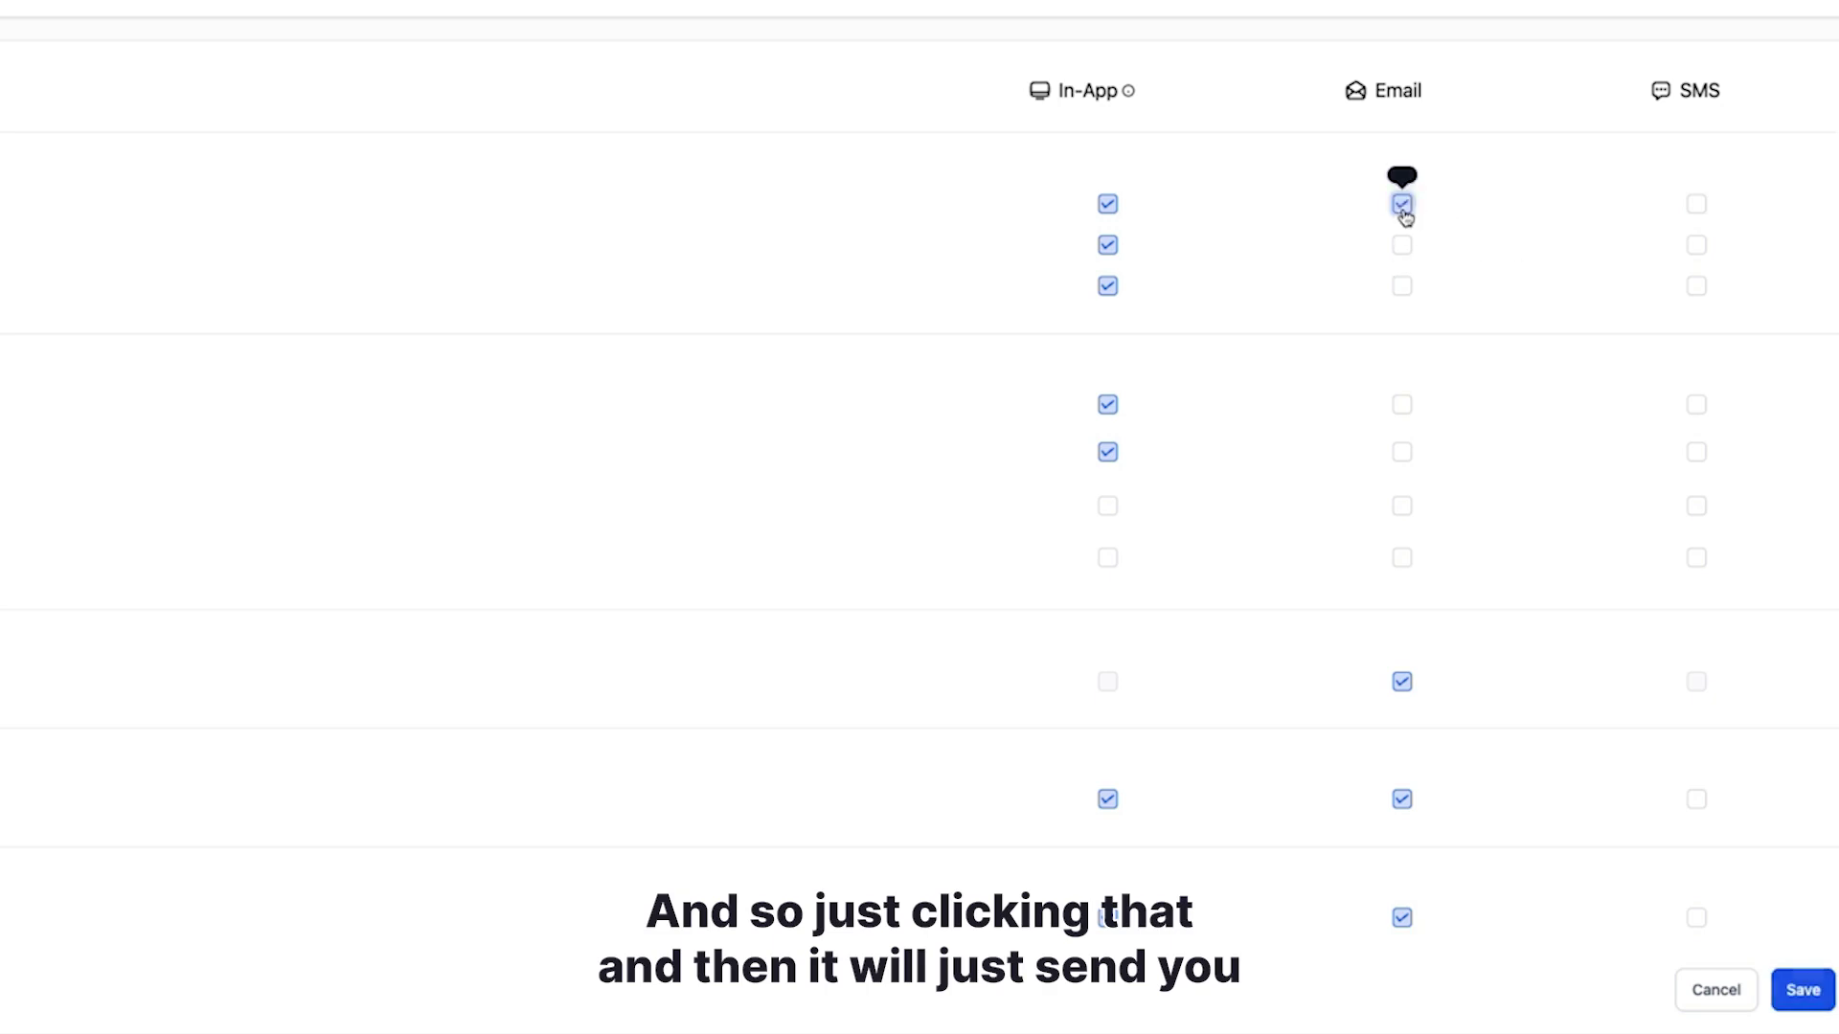
pyautogui.click(1402, 206)
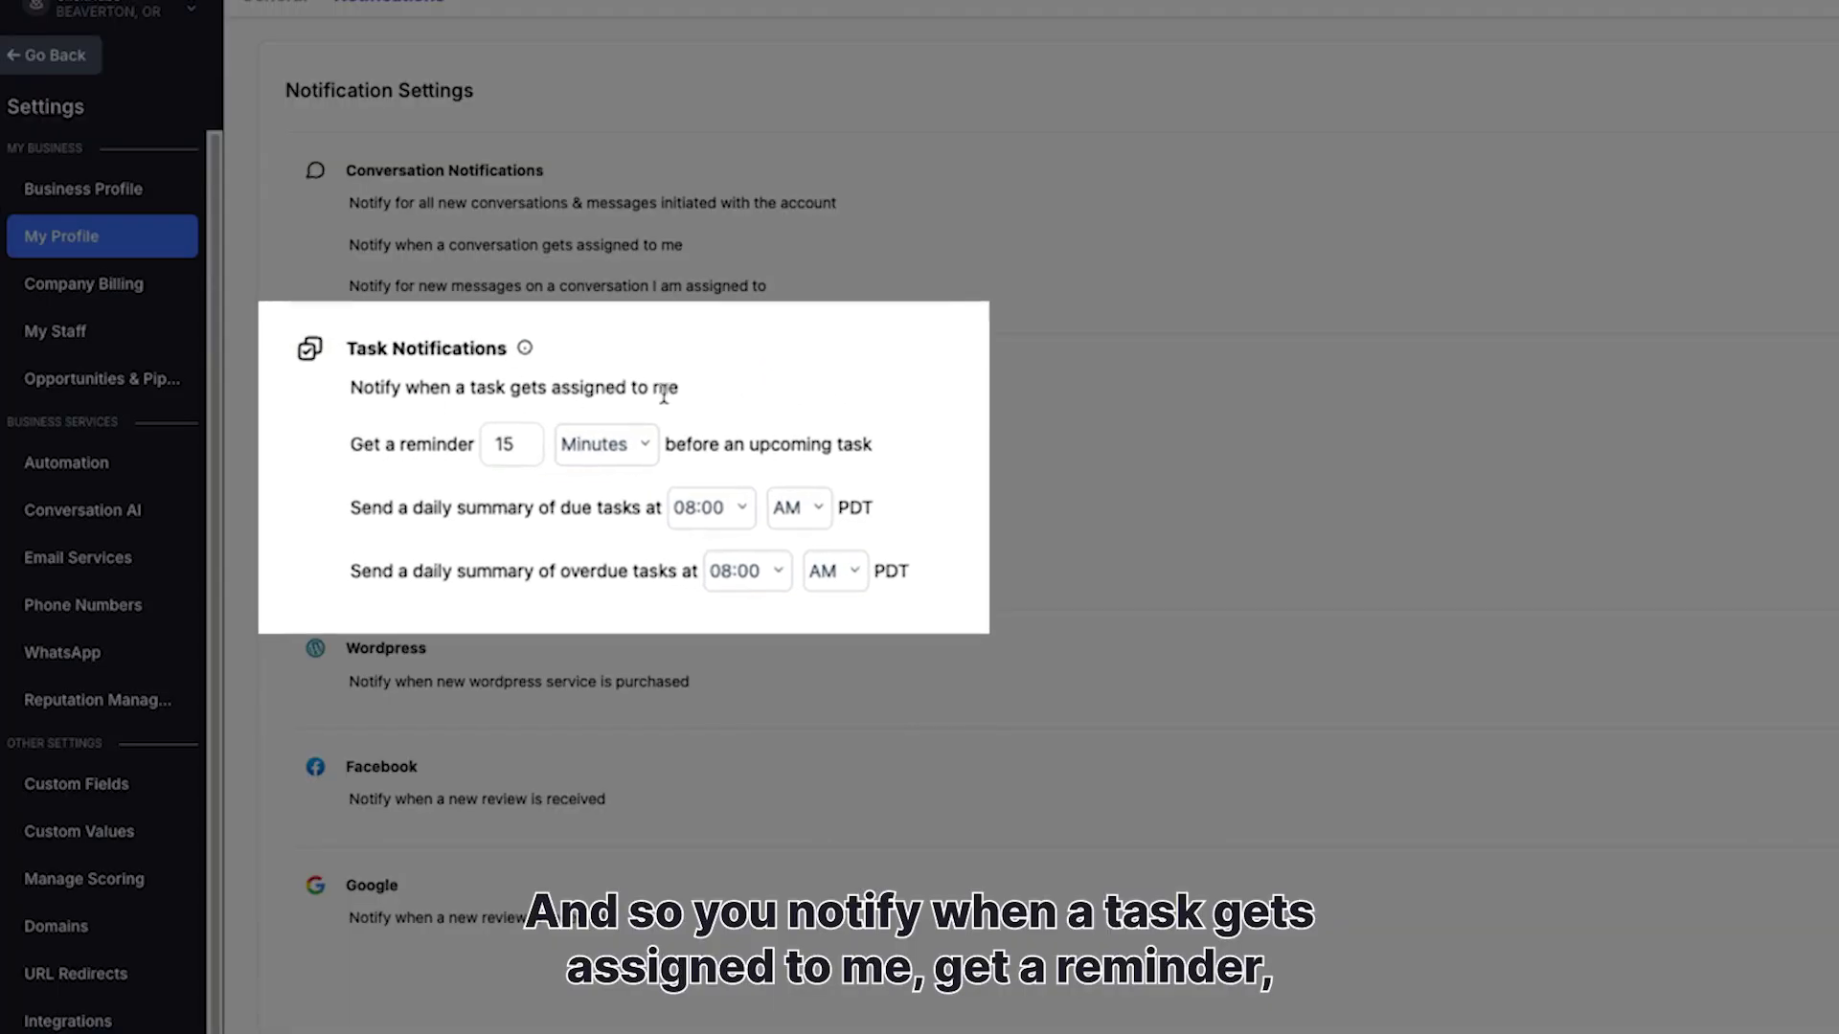
pyautogui.click(631, 446)
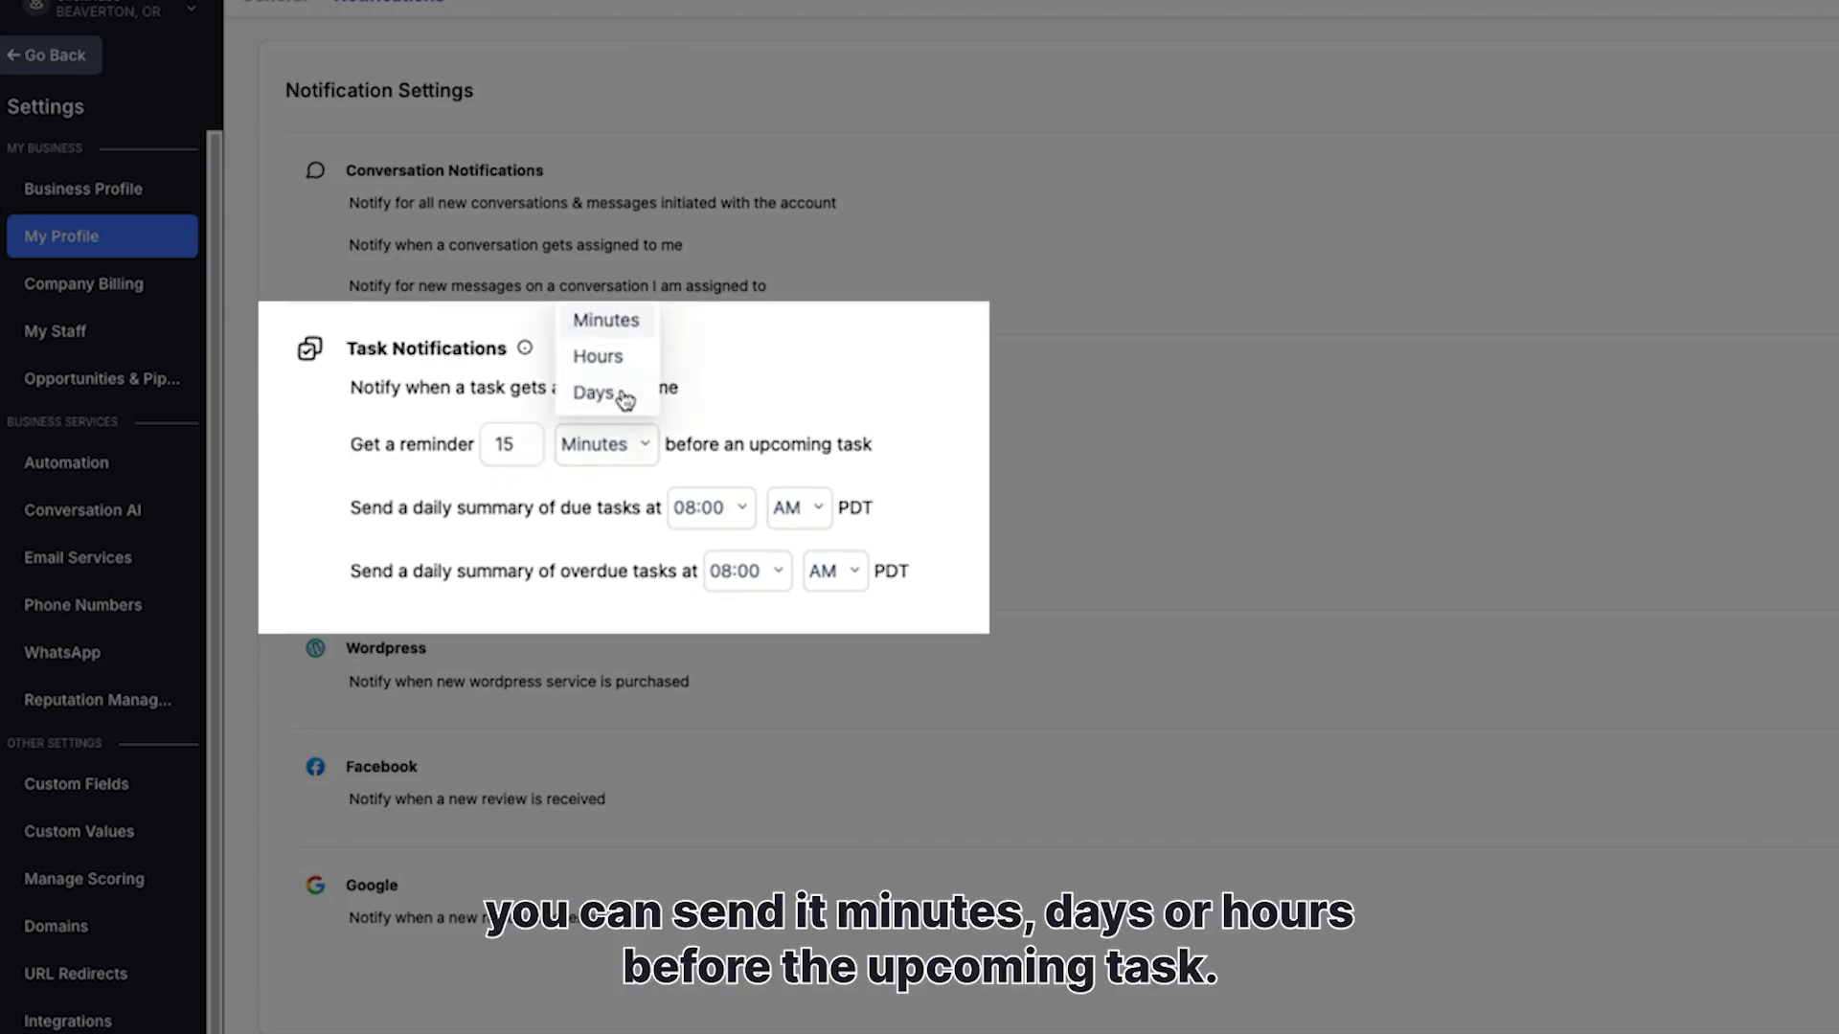
pyautogui.click(744, 436)
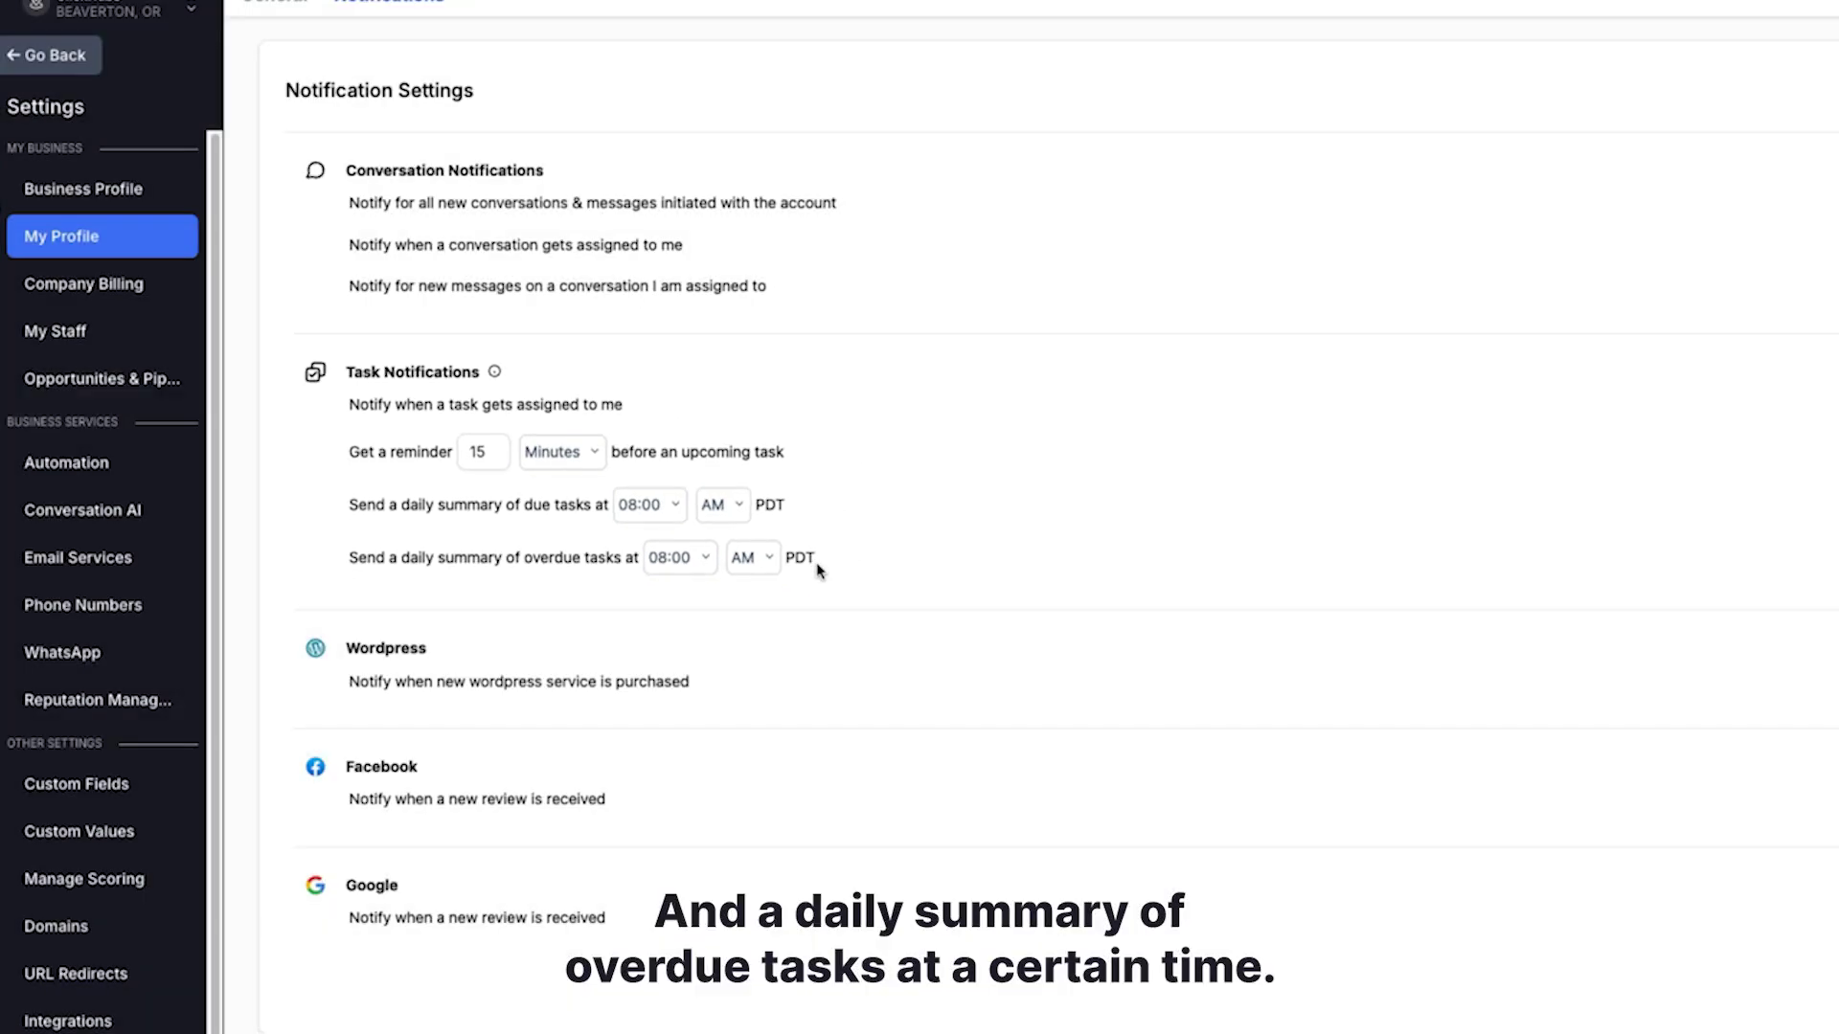
pyautogui.click(1705, 506)
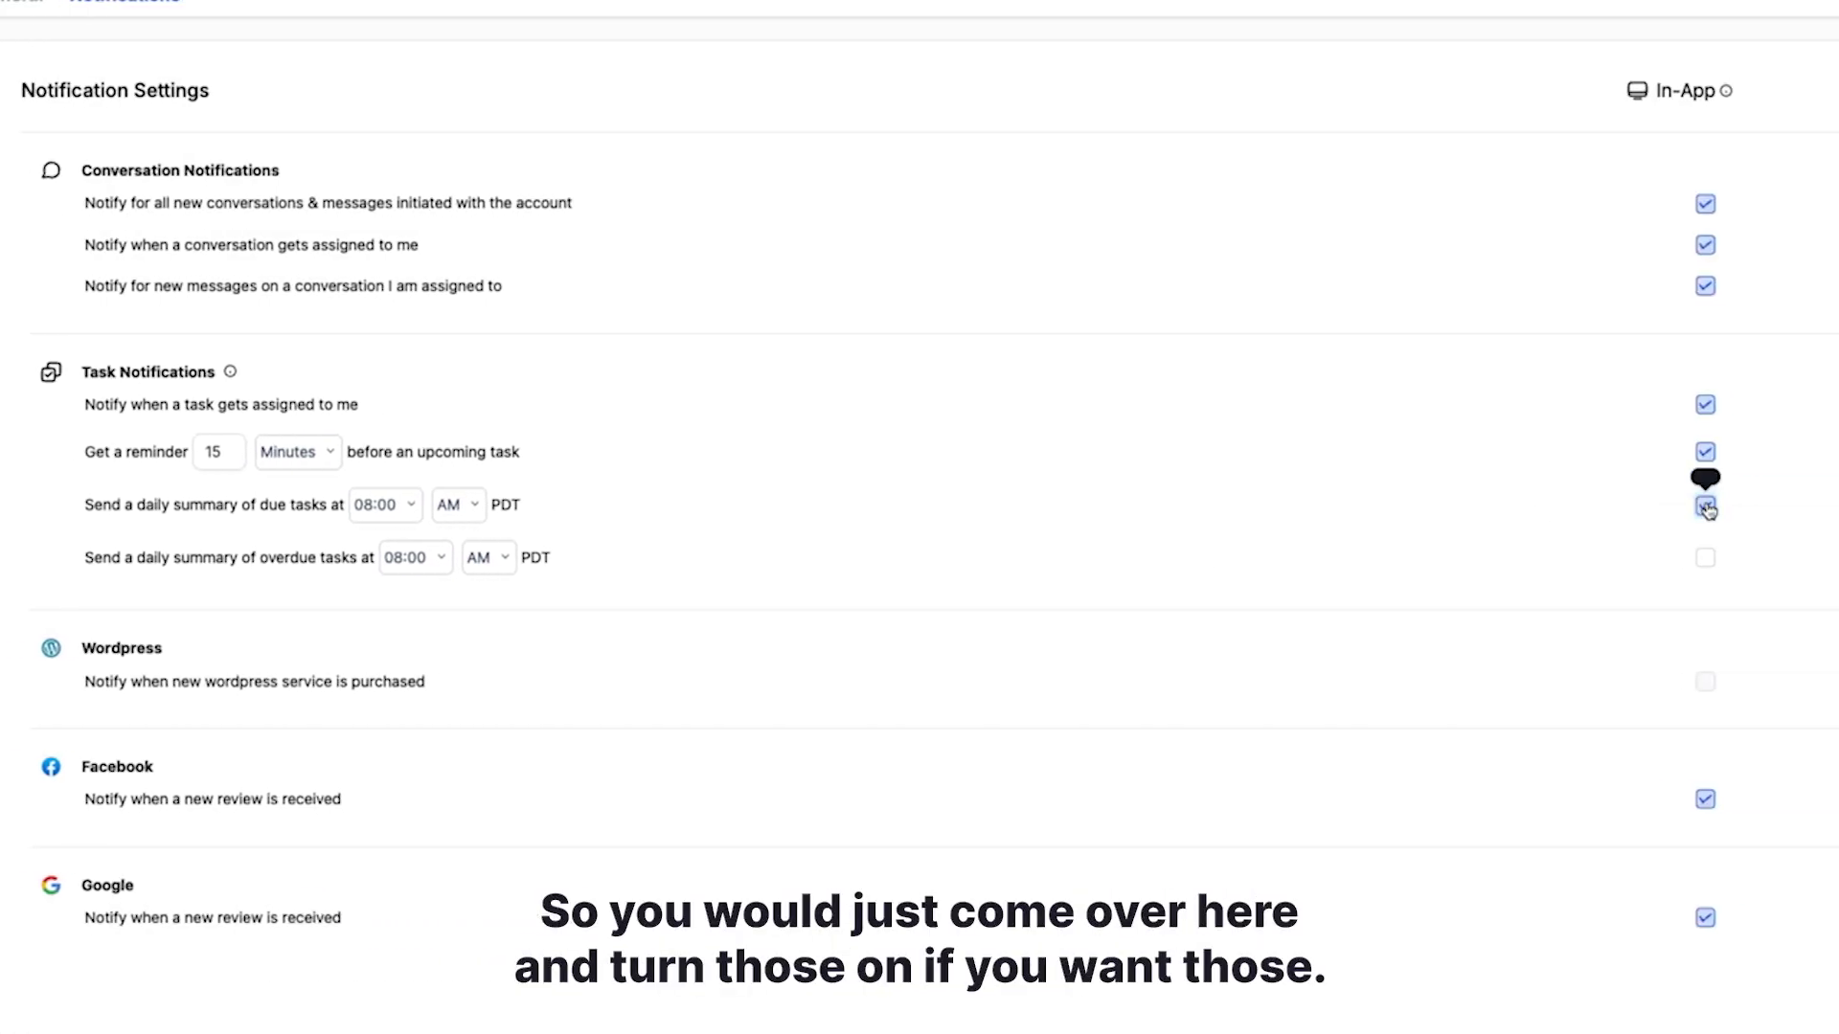
pyautogui.click(1707, 506)
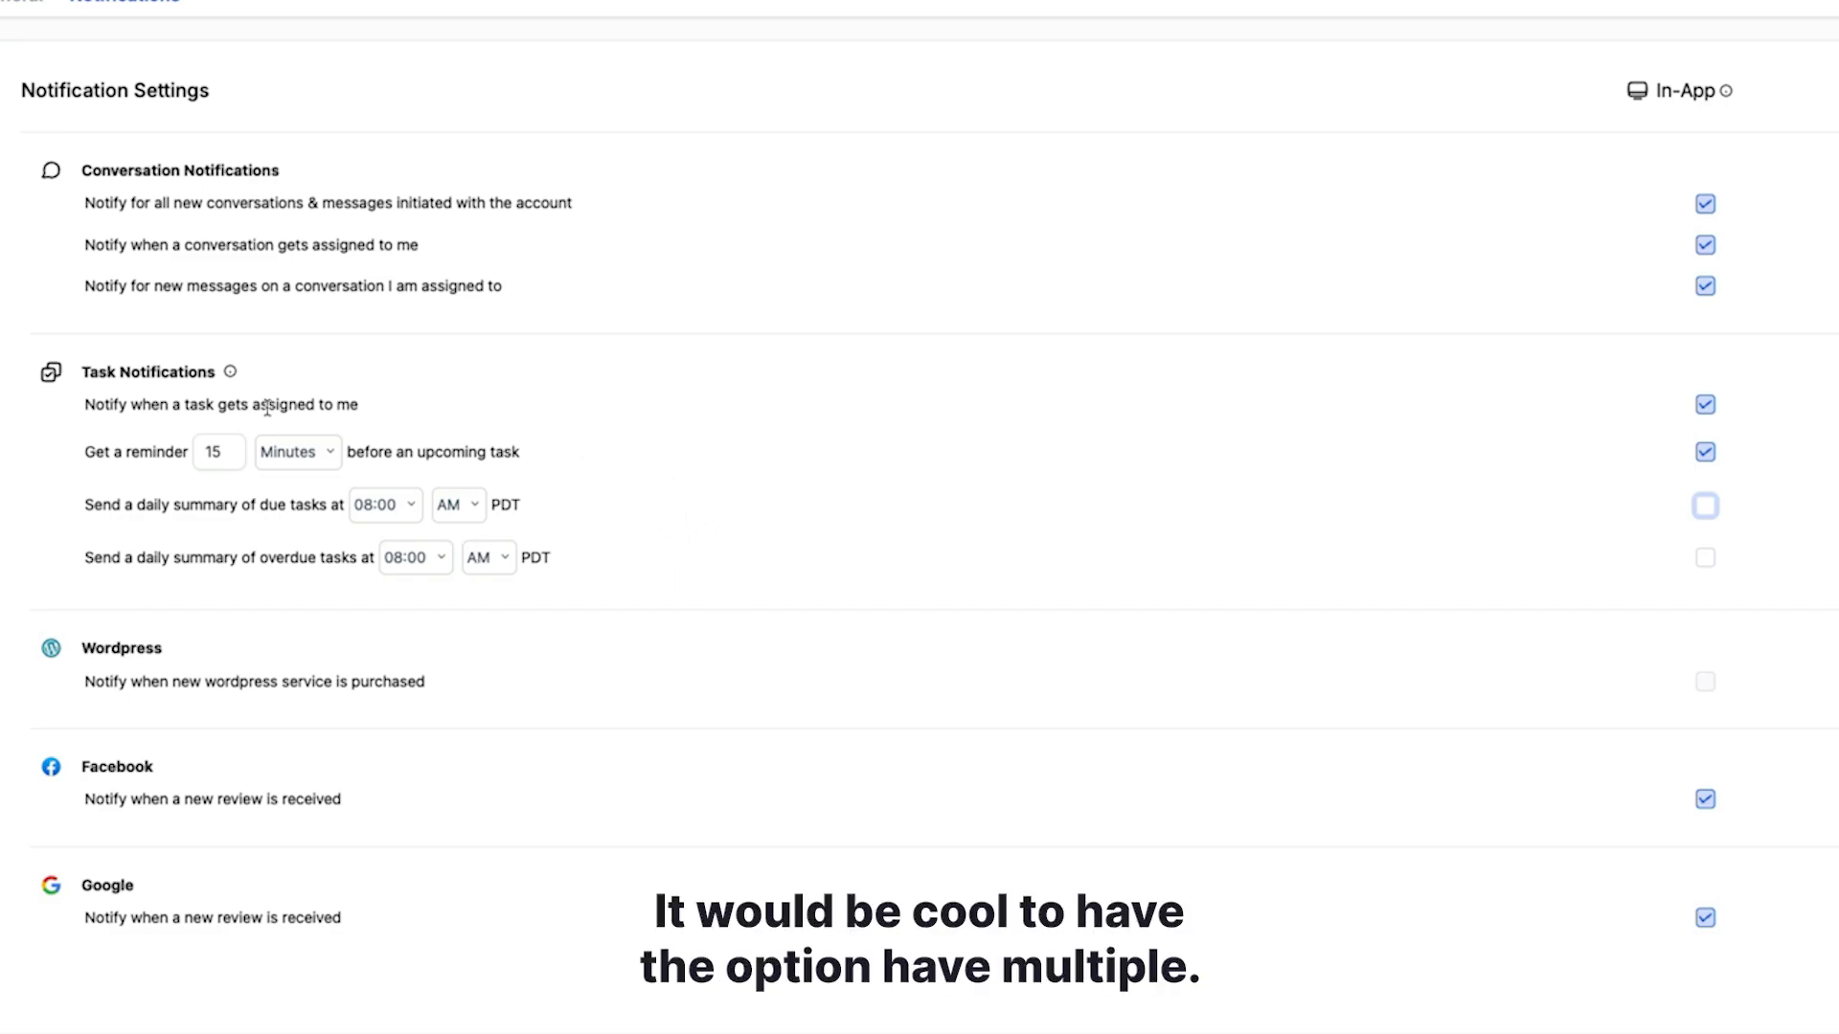
pyautogui.click(229, 452)
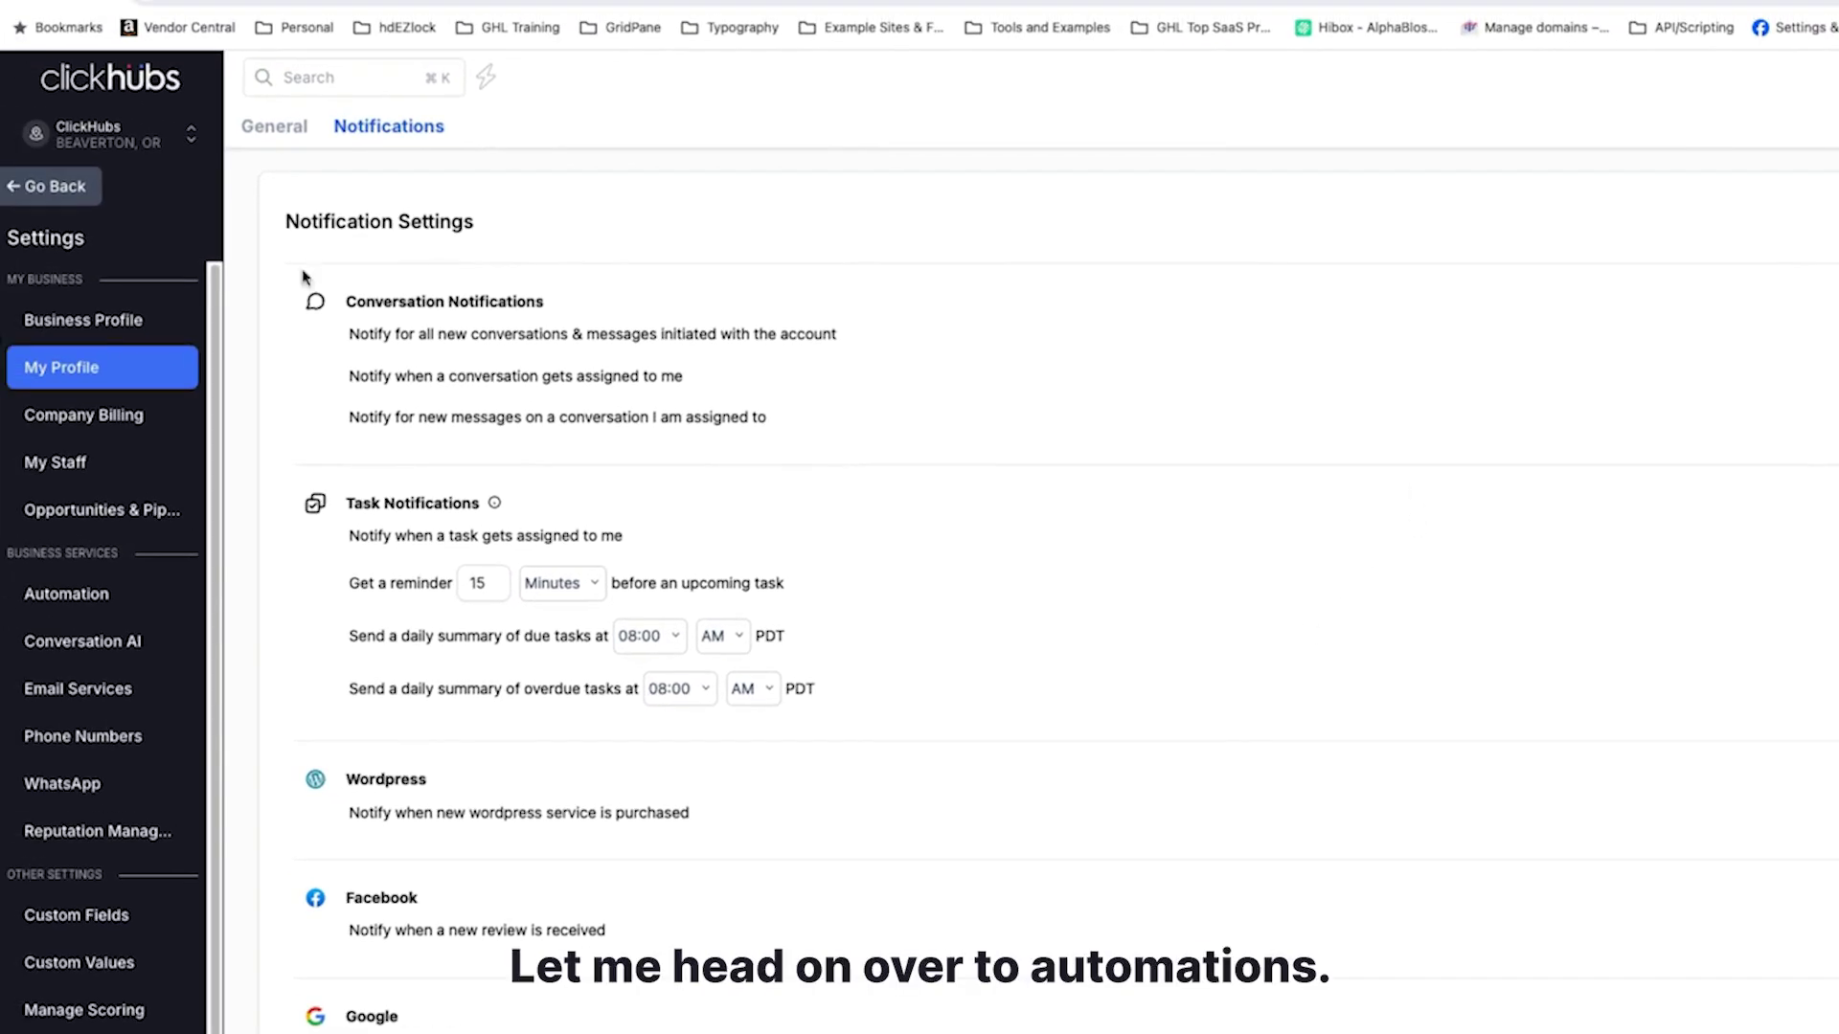
# - Create a blank workflow via Start from Scratch and select its name for editing
pyautogui.click(37, 188)
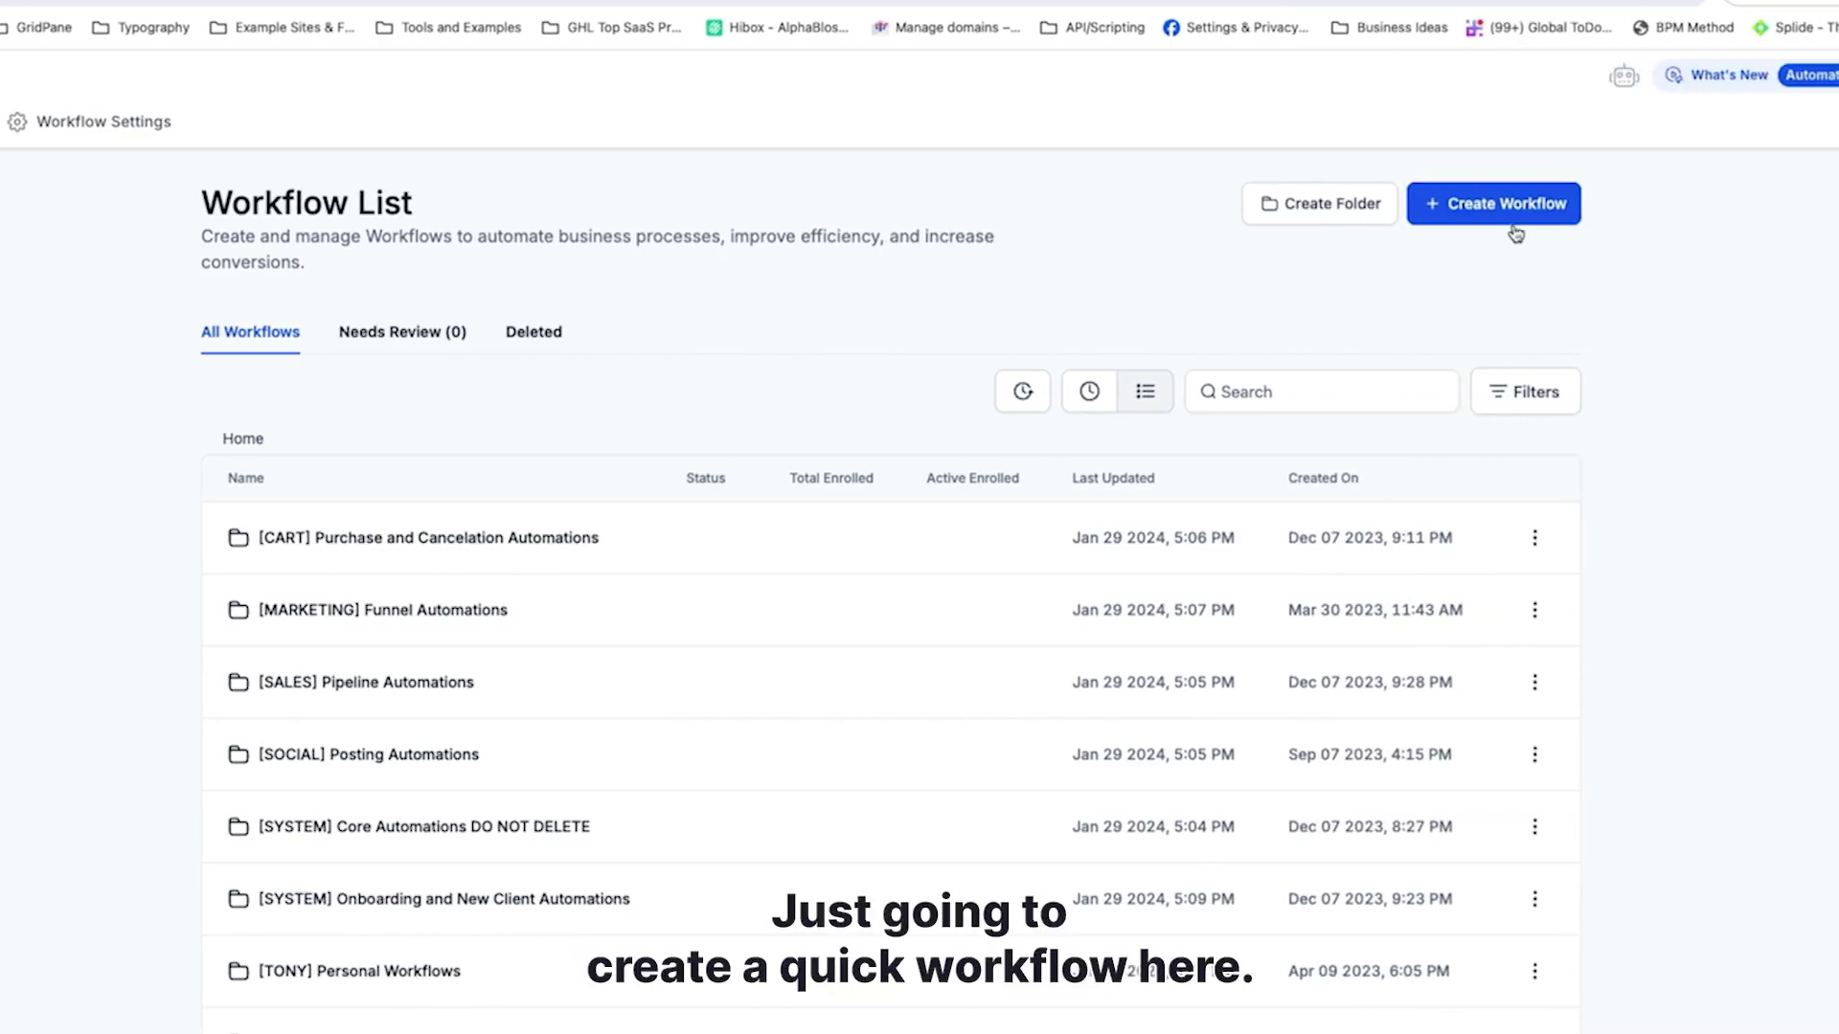
pyautogui.click(1496, 208)
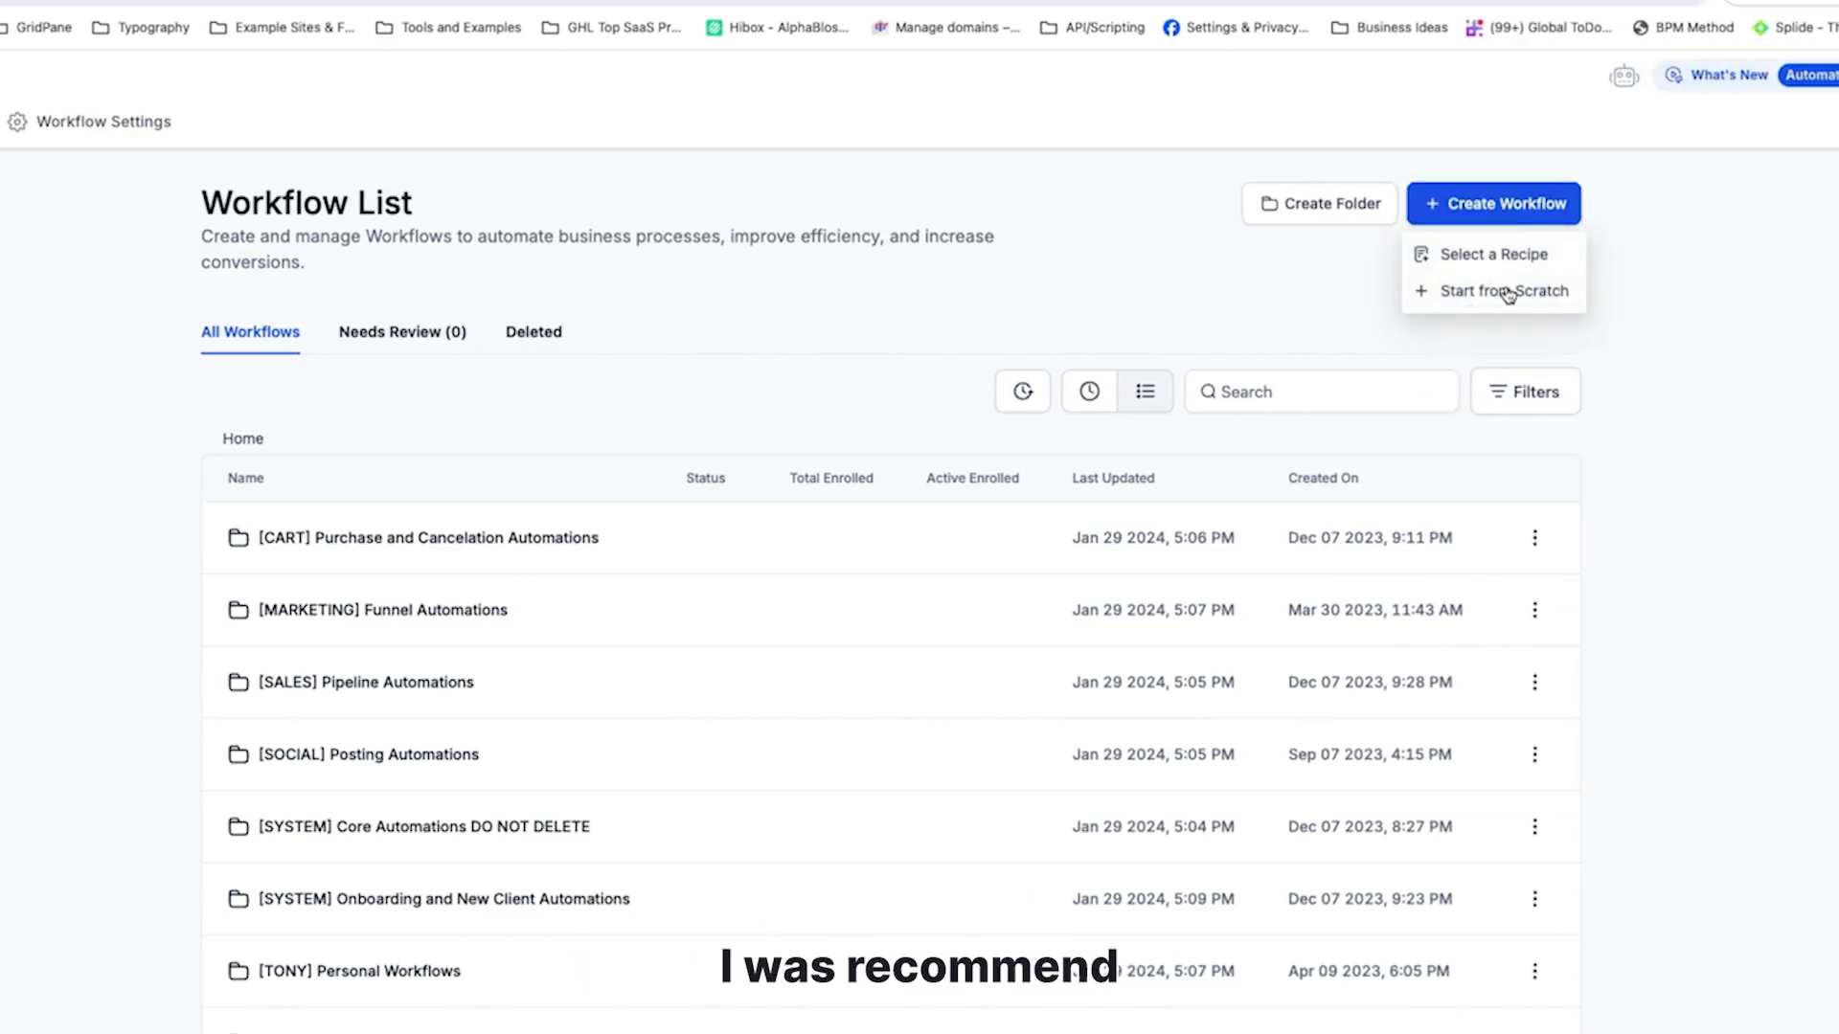
pyautogui.click(1494, 254)
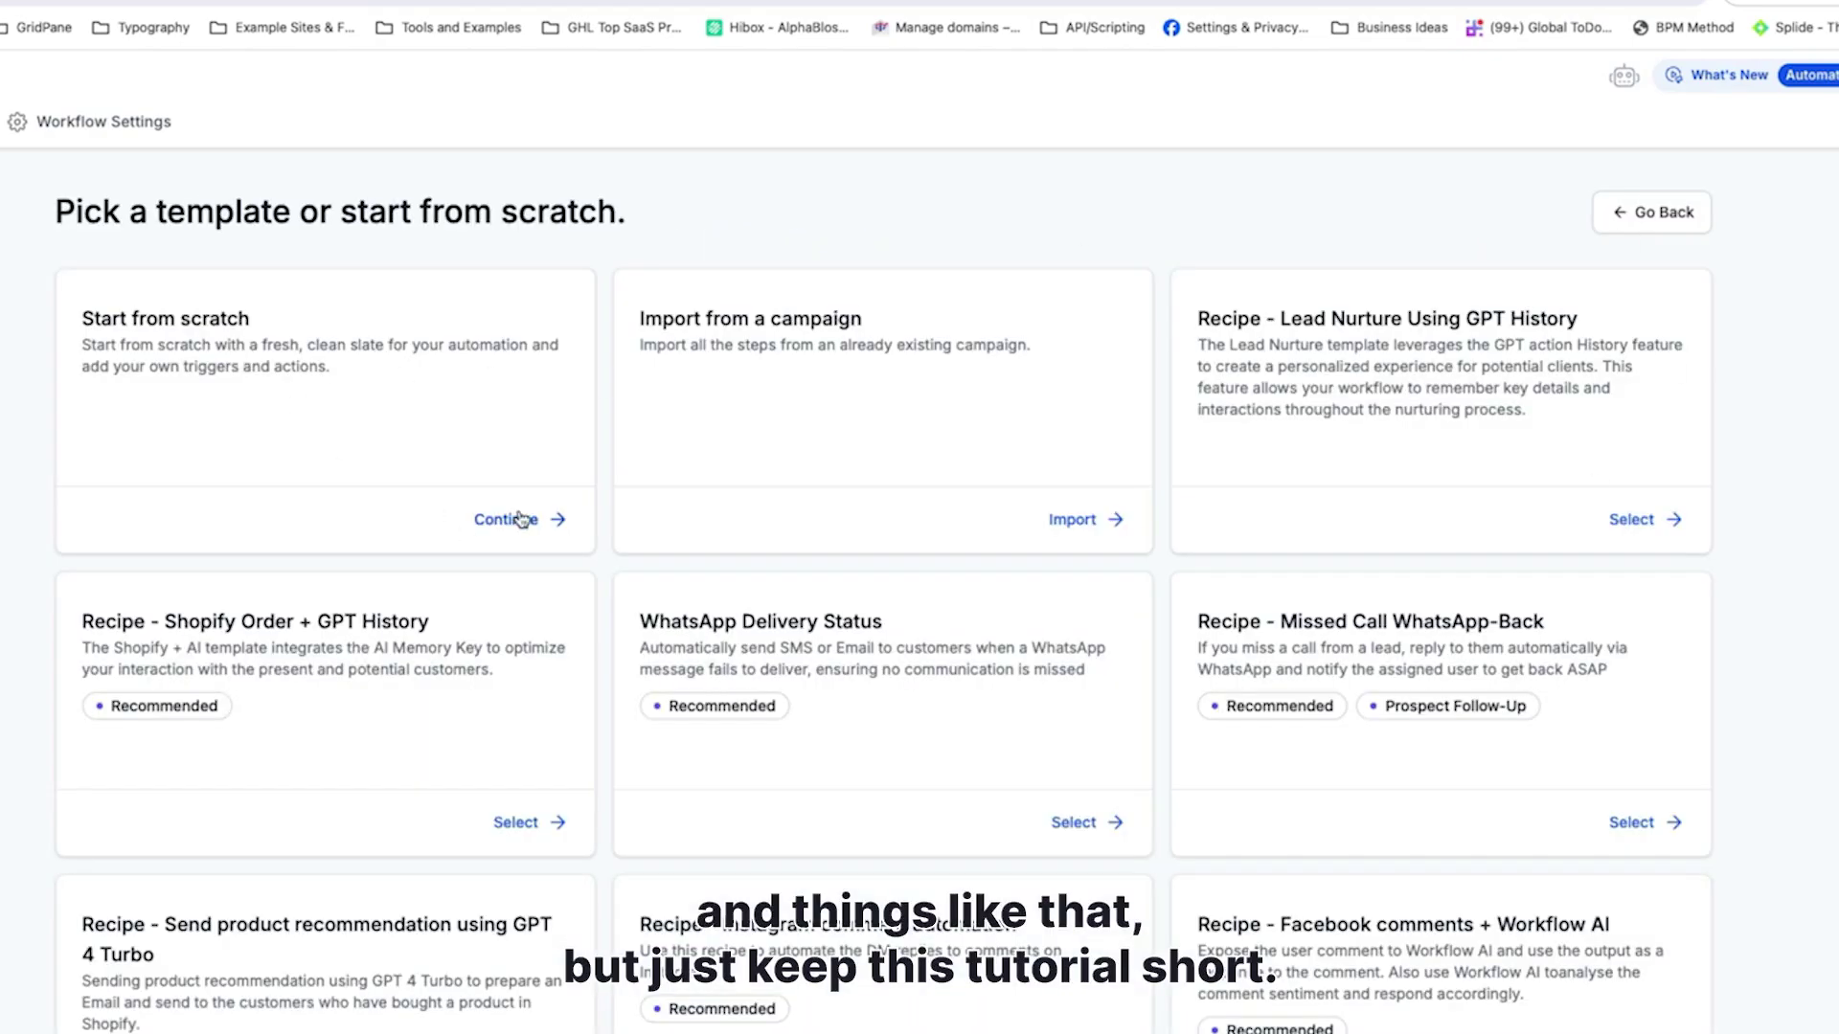
pyautogui.click(522, 519)
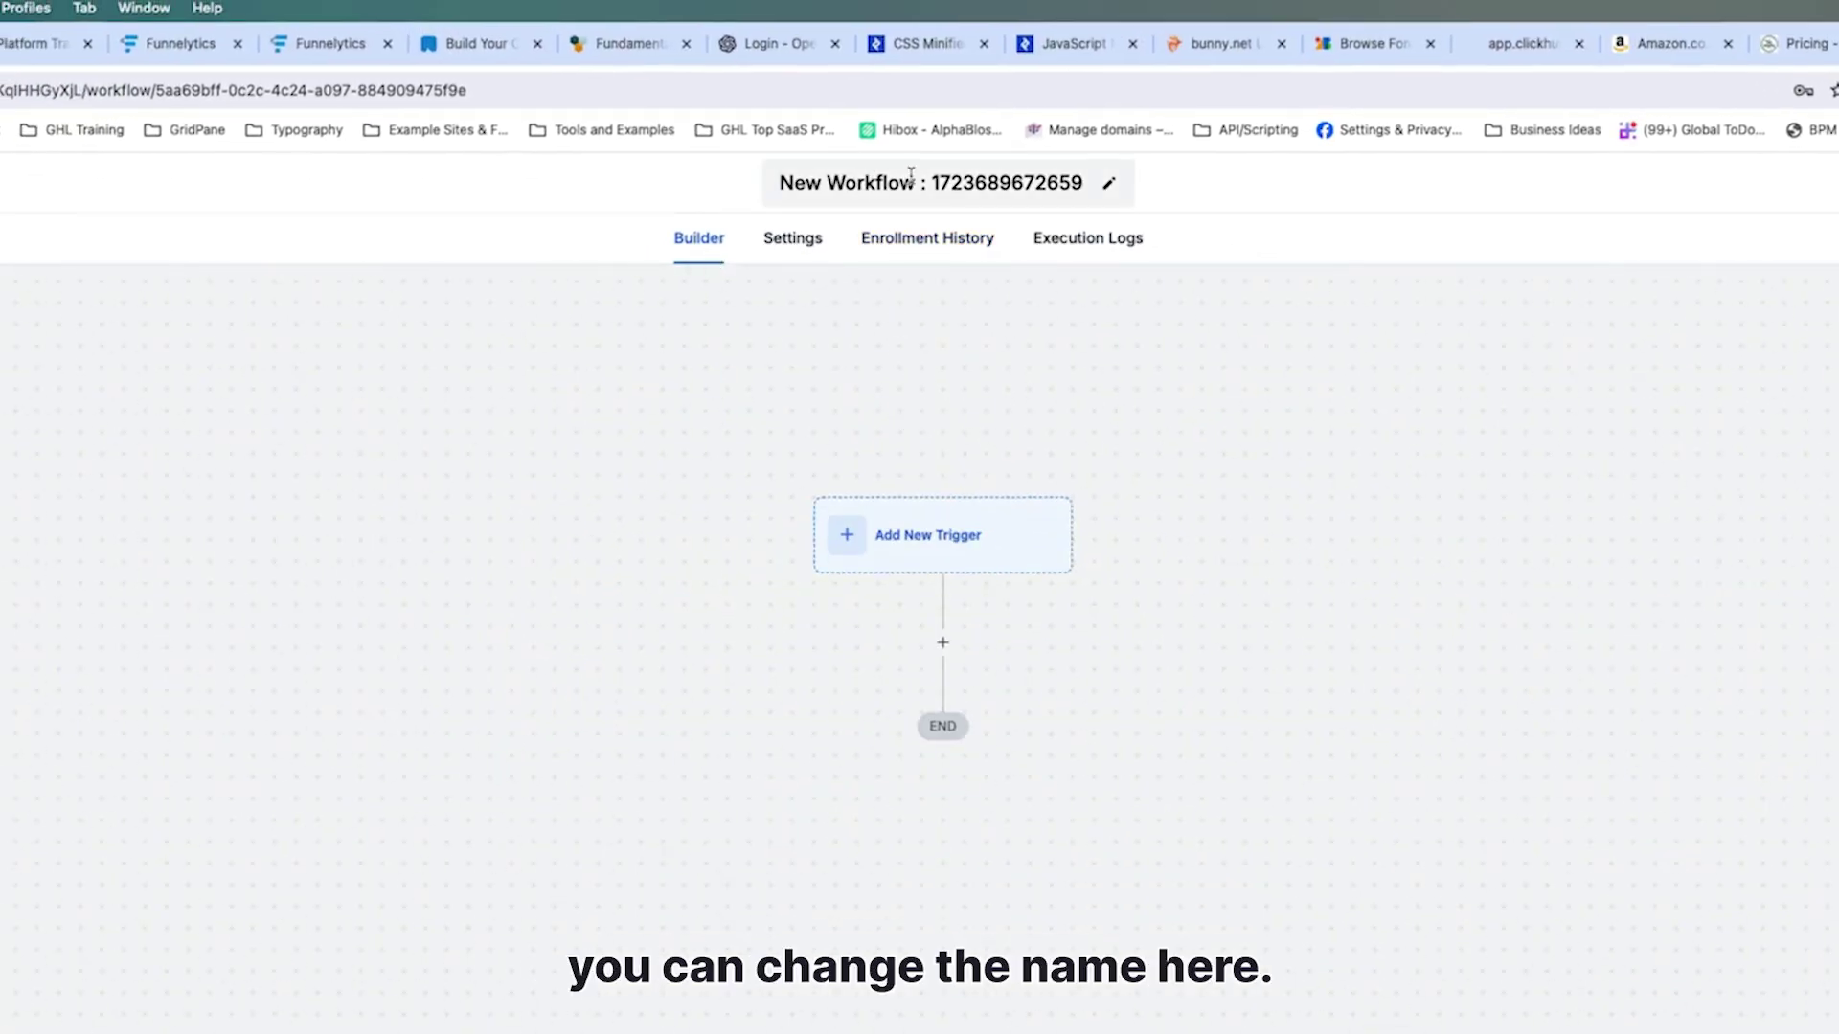
pyautogui.click(910, 177)
# - Name the workflow 'Task due reminder' and search the trigger list for 'task'
pyautogui.write('Ta')
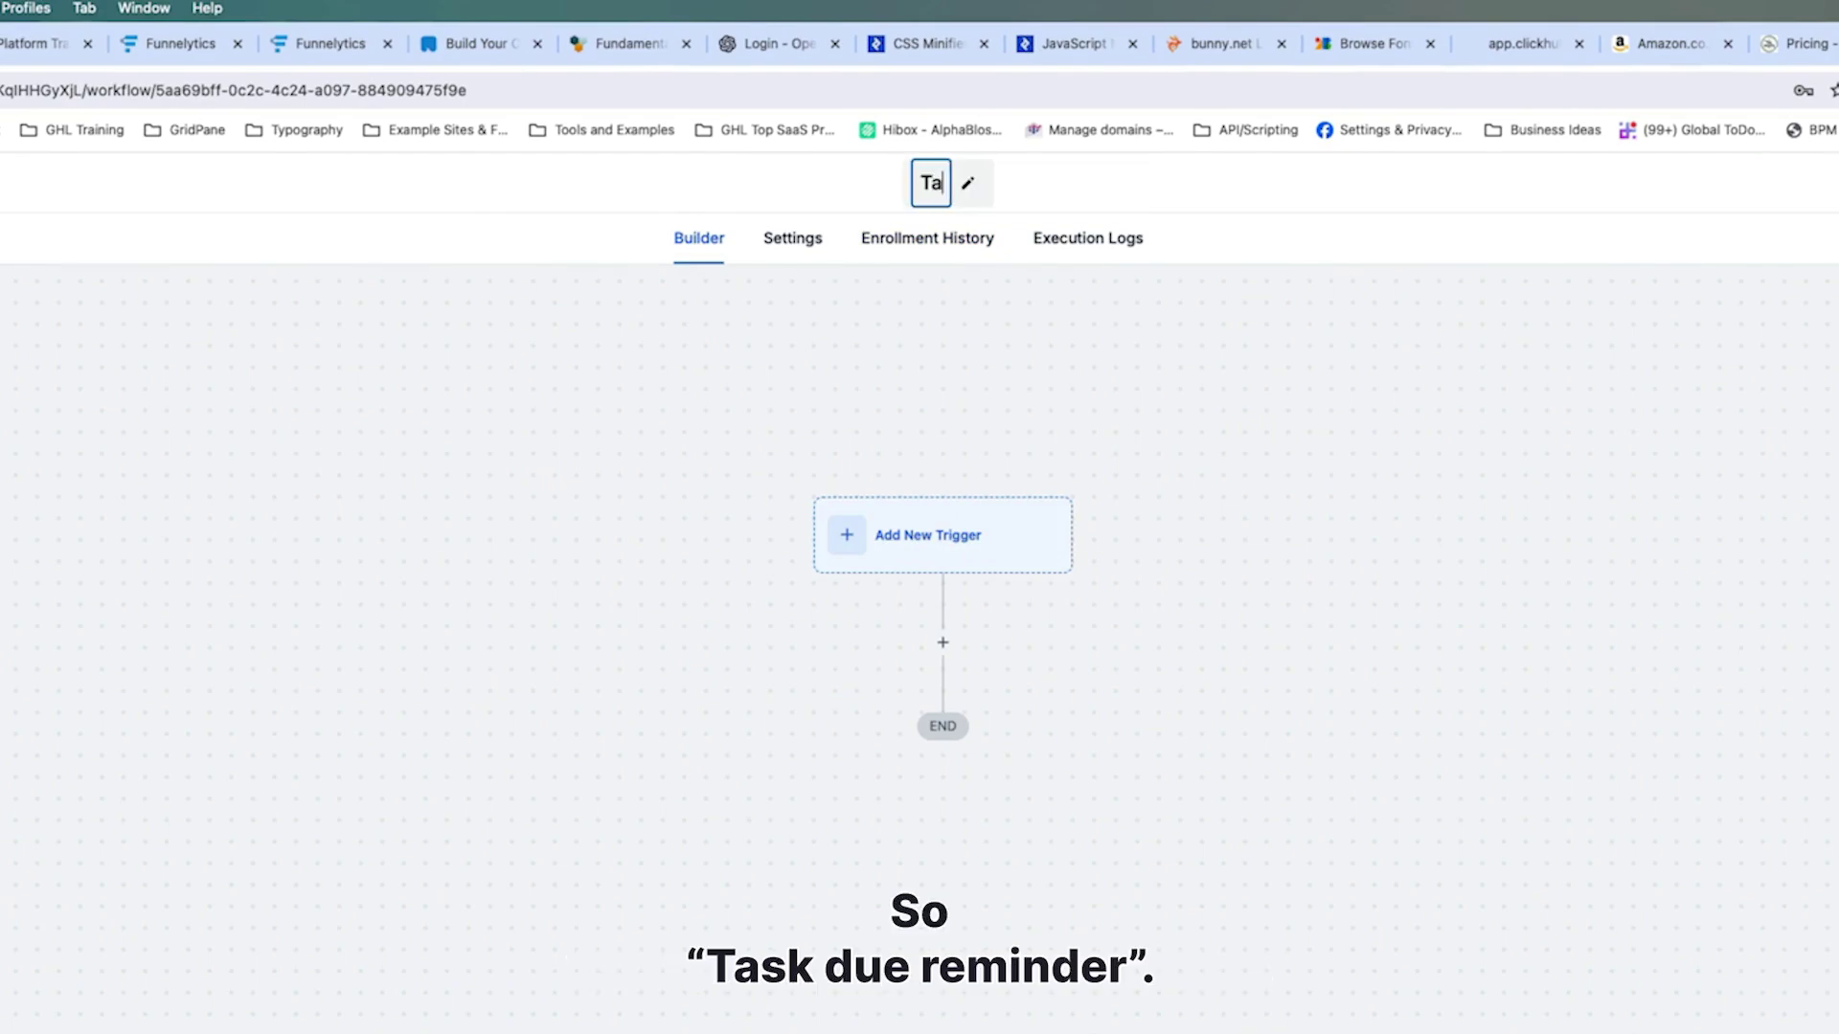
pyautogui.write('sk due reminder')
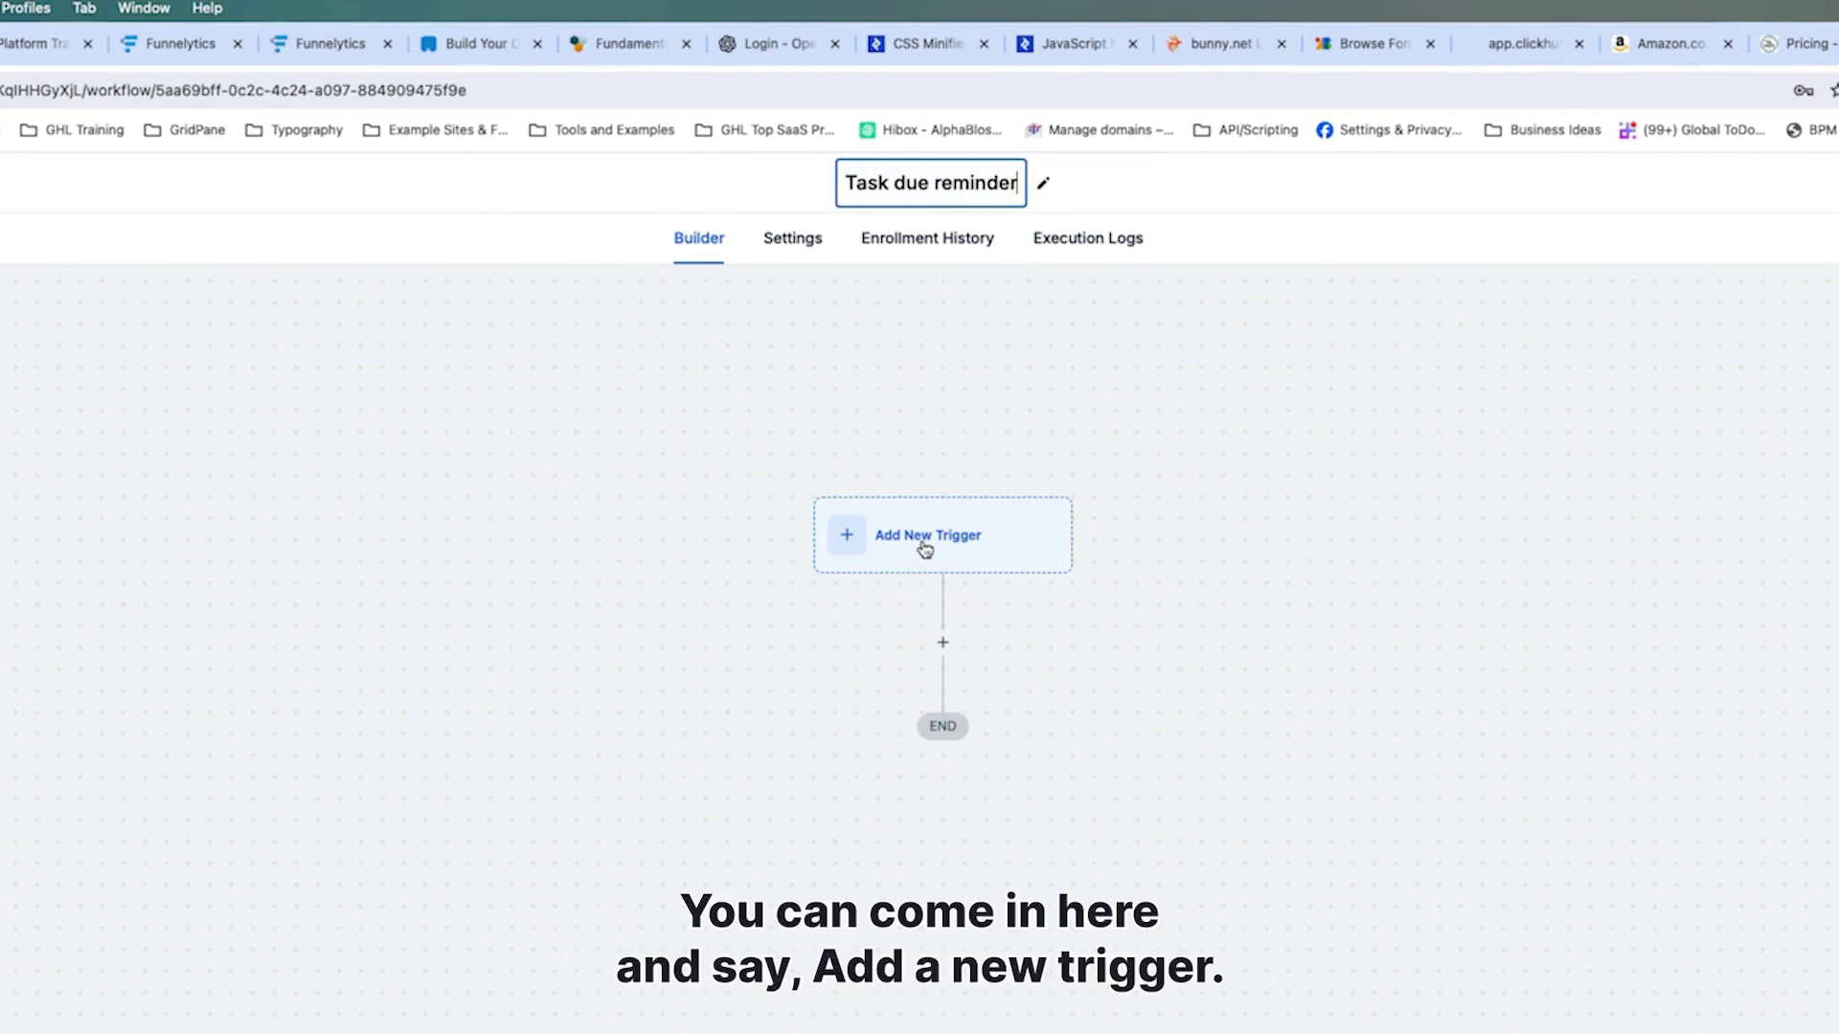
pyautogui.press('Return')
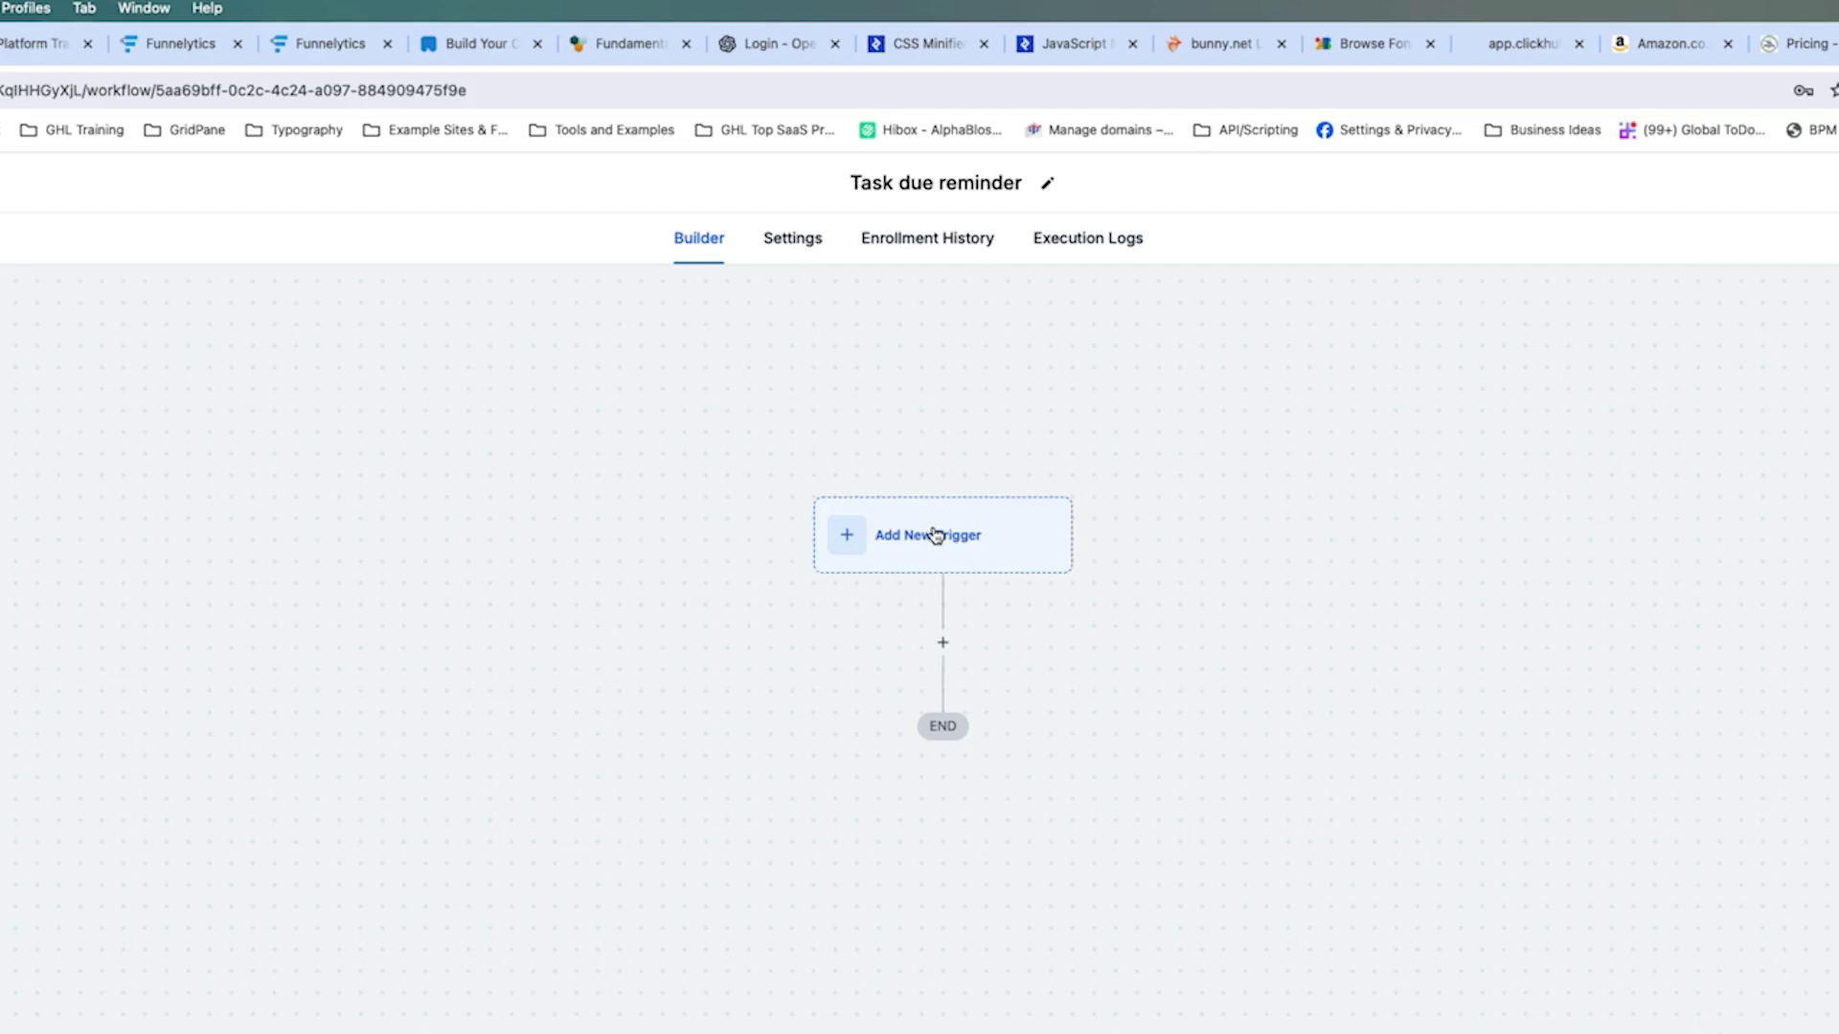
pyautogui.click(935, 533)
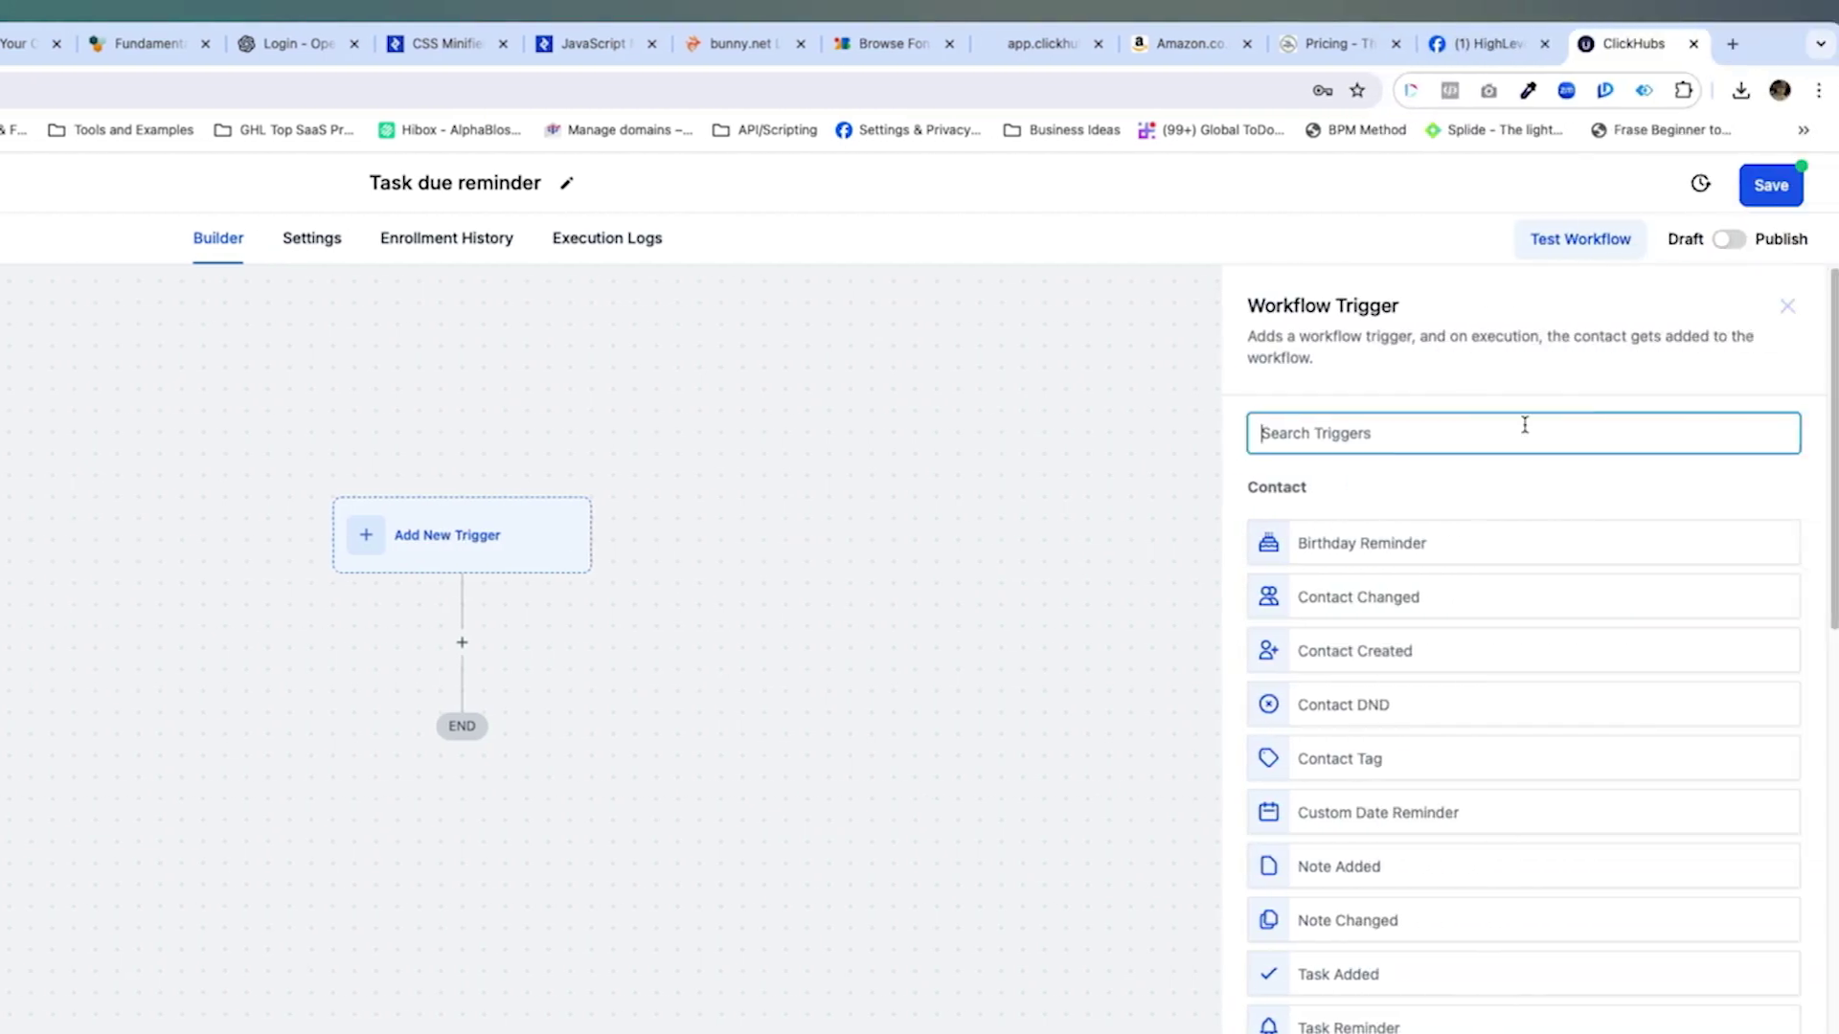
pyautogui.click(1525, 424)
pyautogui.write('task')
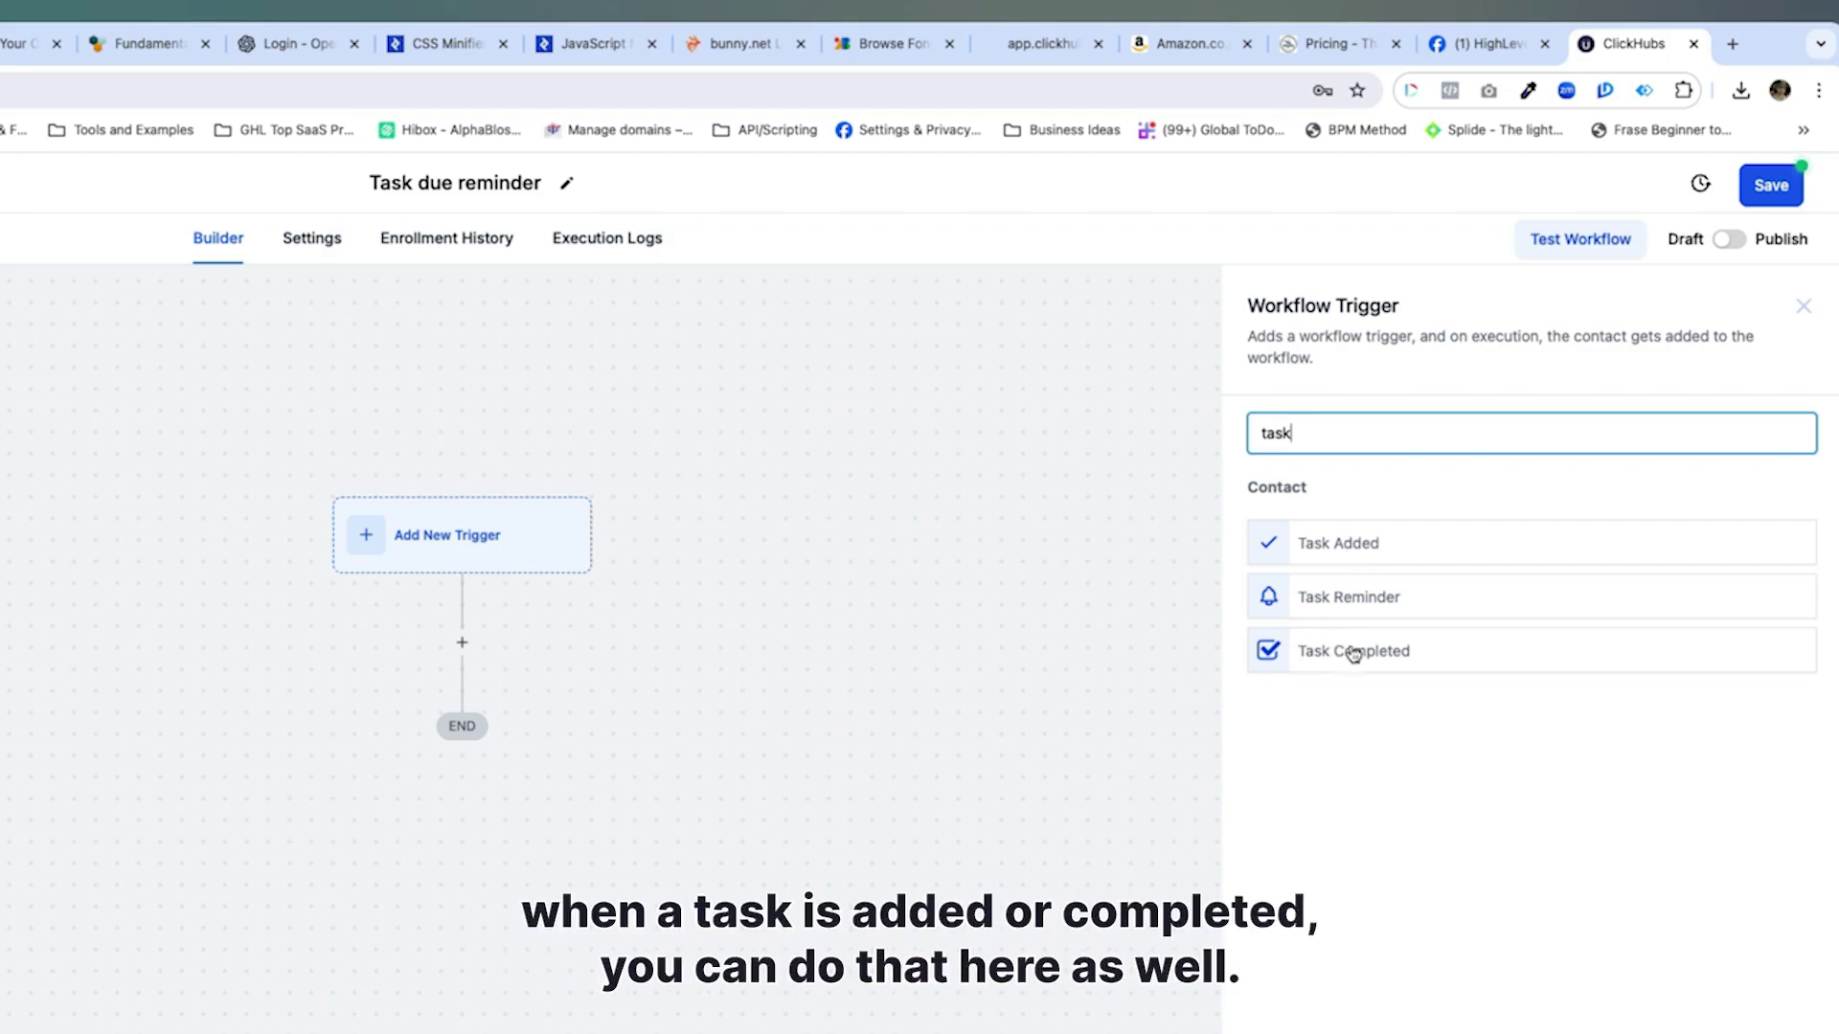
# - Set the trigger to Task Reminder with a 'Before no. of days' filter of 1, removing the extra empty row
pyautogui.click(1353, 600)
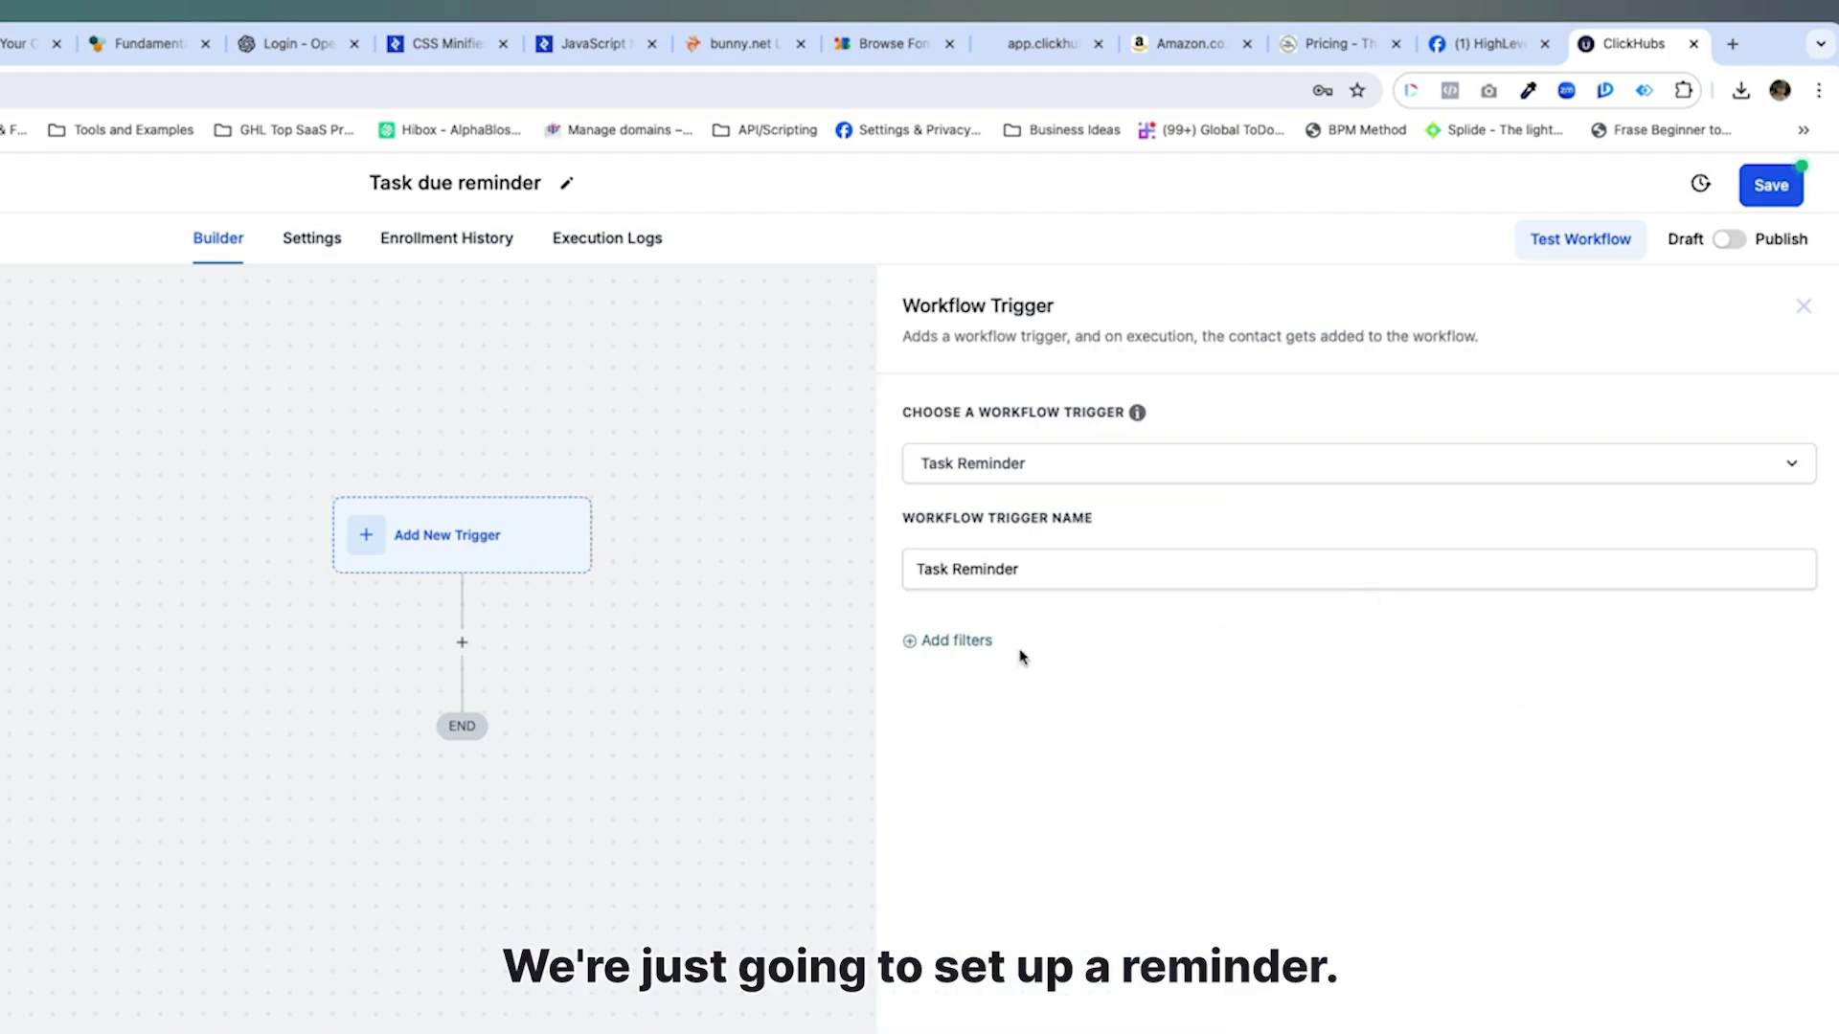
pyautogui.click(979, 640)
pyautogui.click(987, 672)
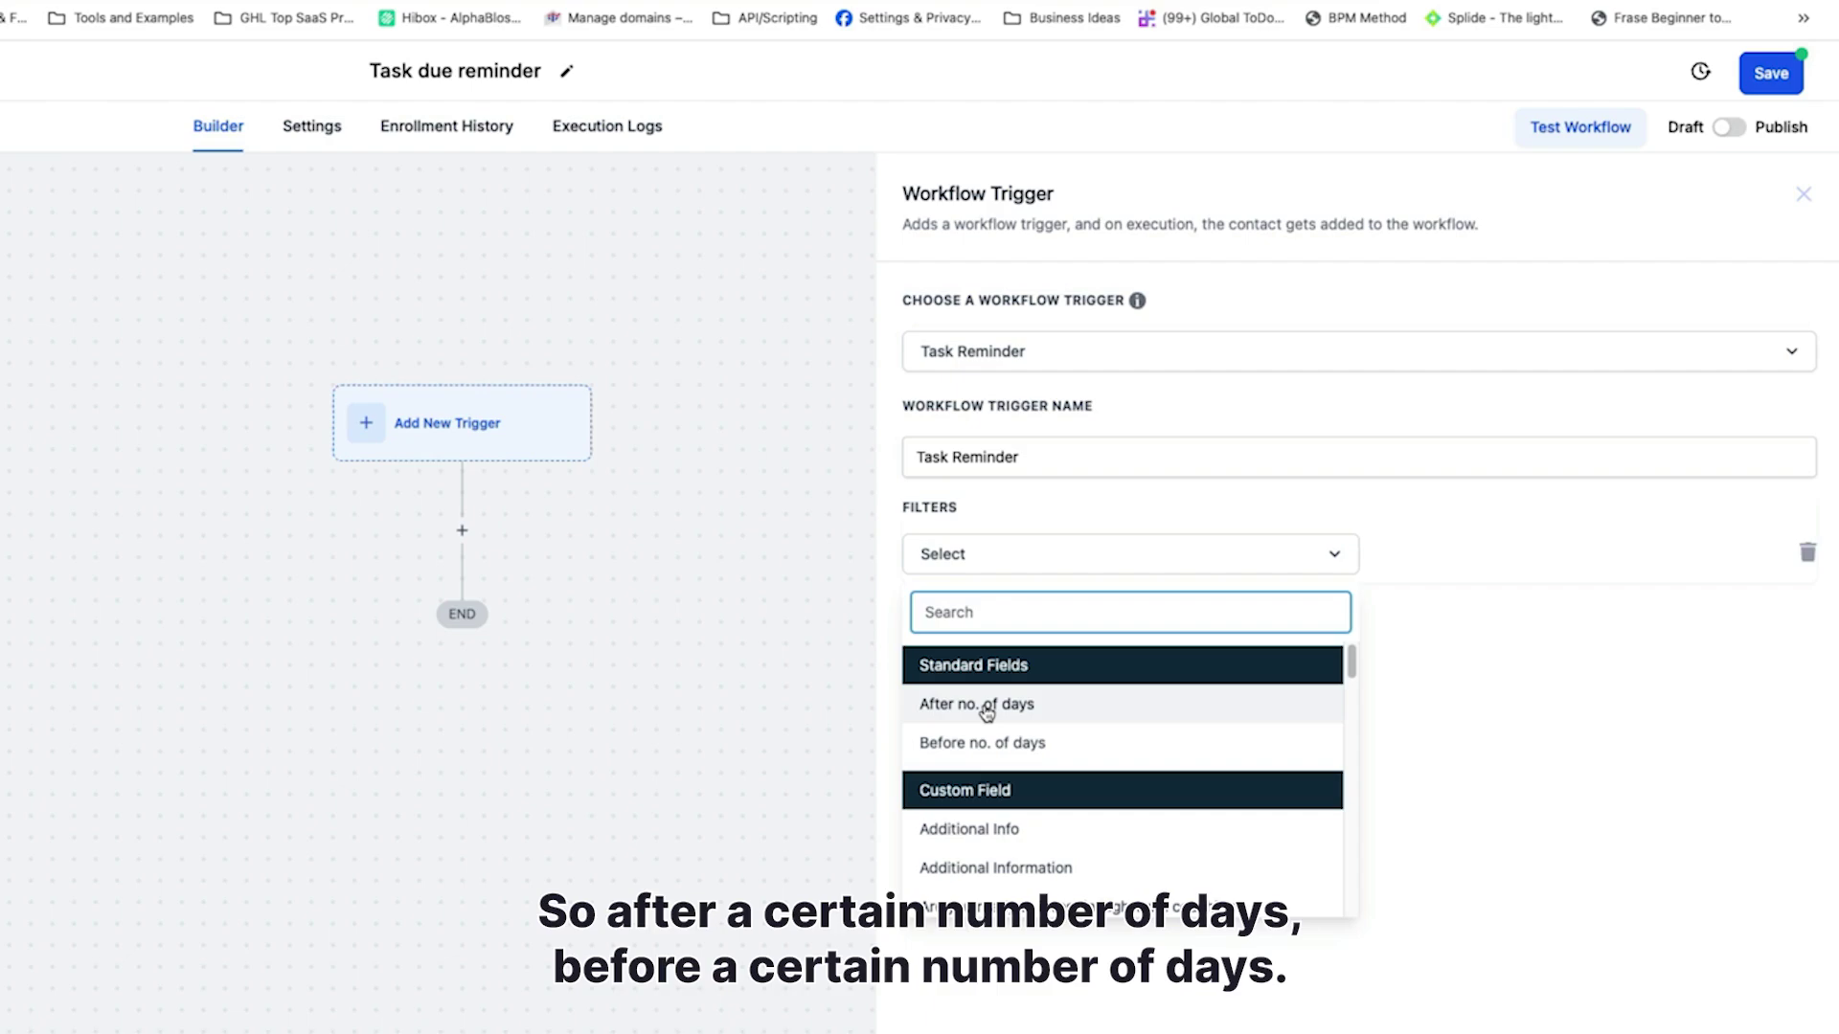
pyautogui.click(991, 747)
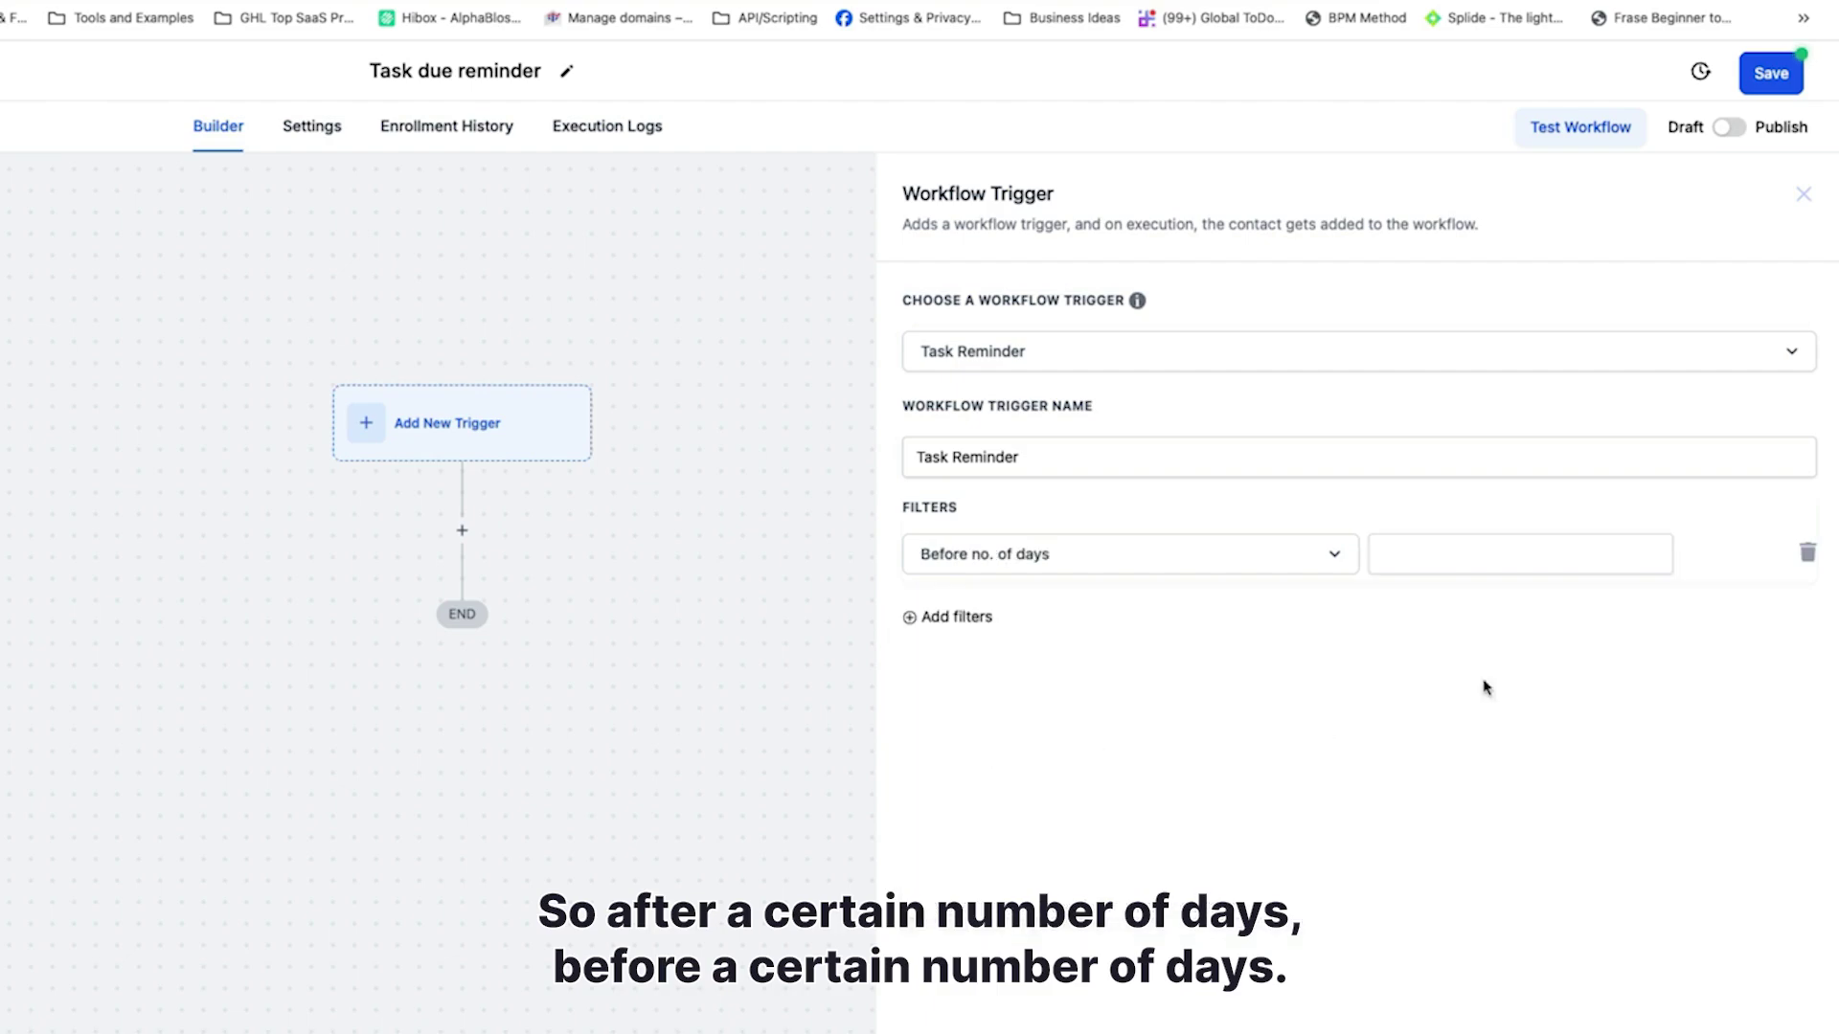
pyautogui.click(1511, 564)
pyautogui.write('1')
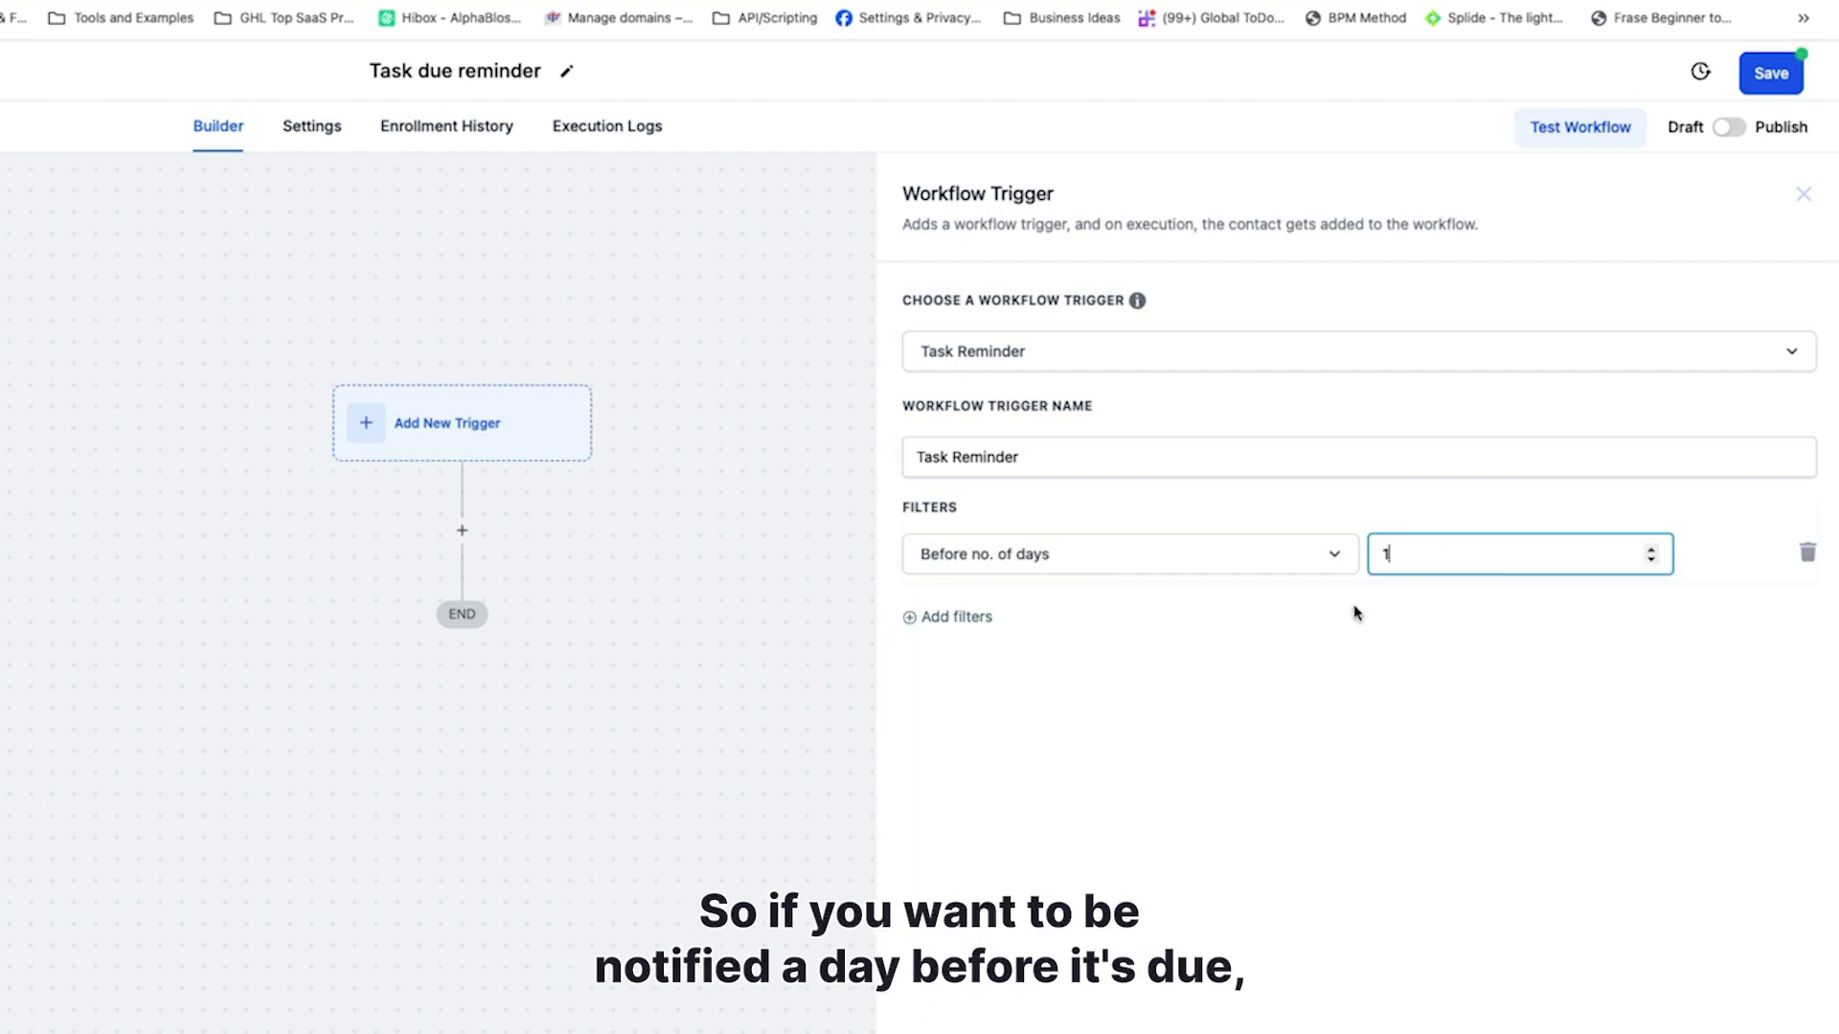
pyautogui.click(981, 620)
pyautogui.click(1119, 618)
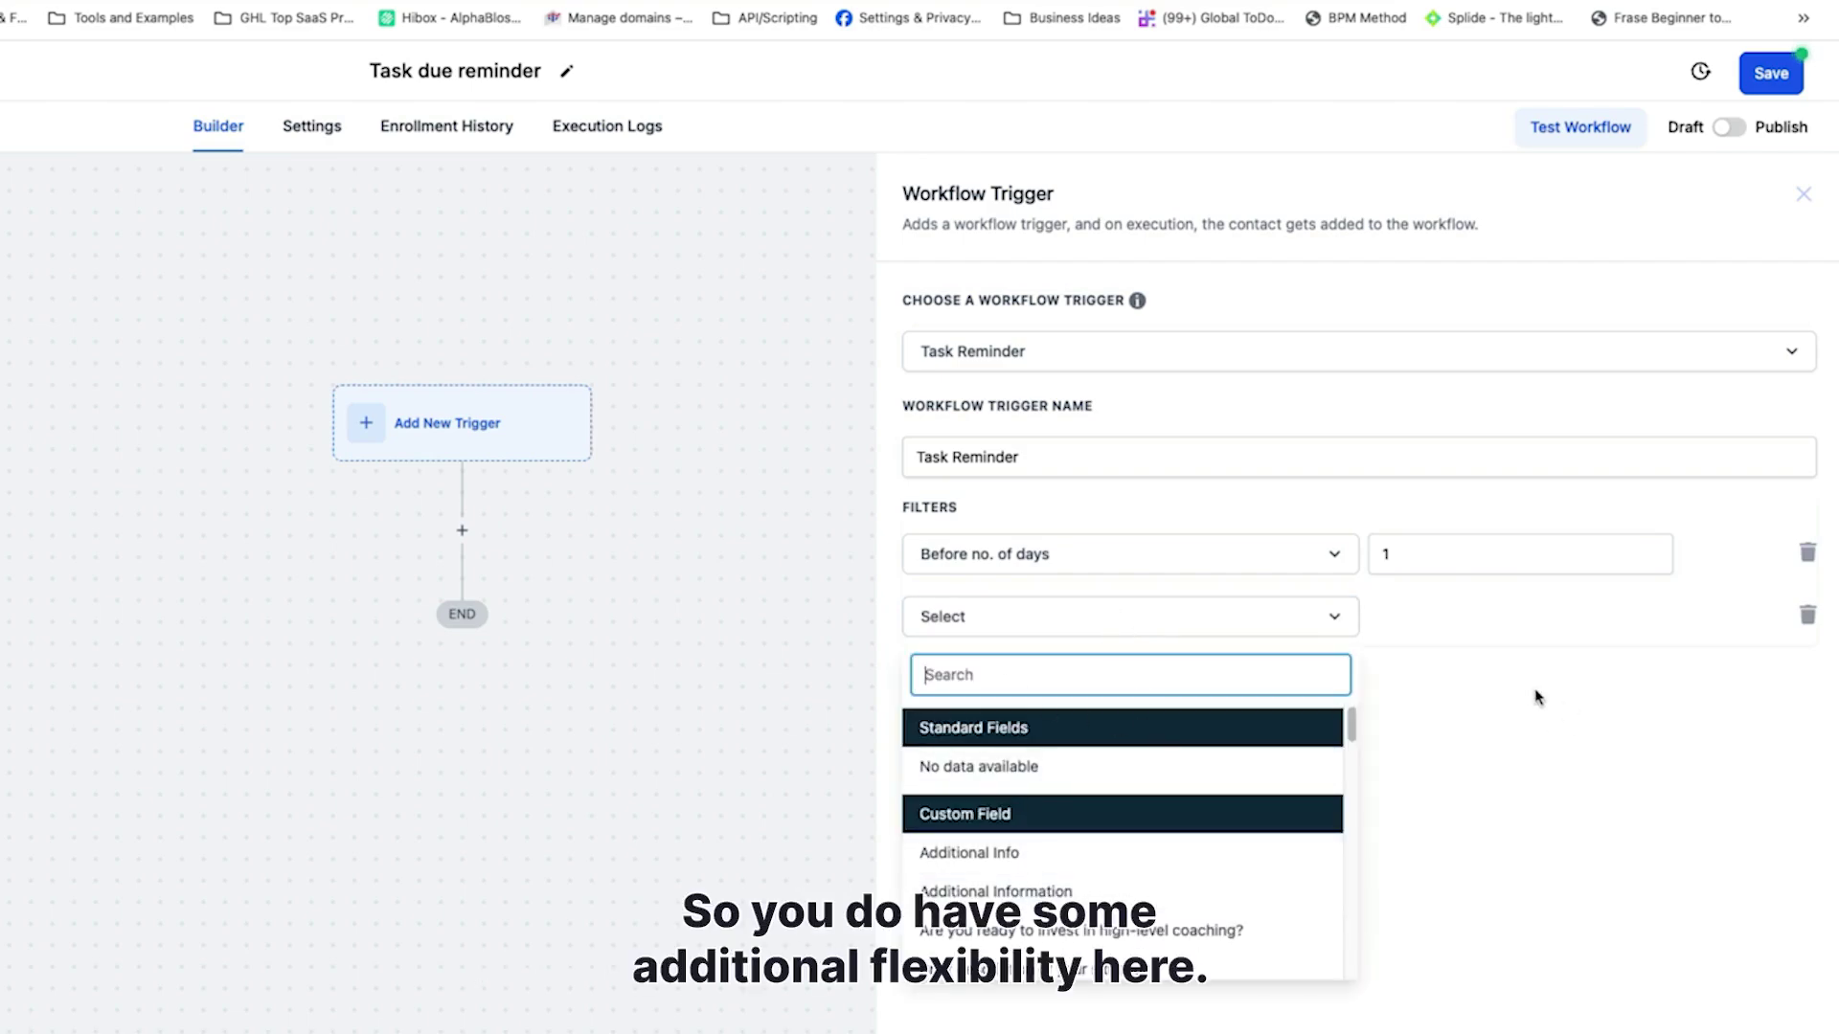
pyautogui.click(1807, 615)
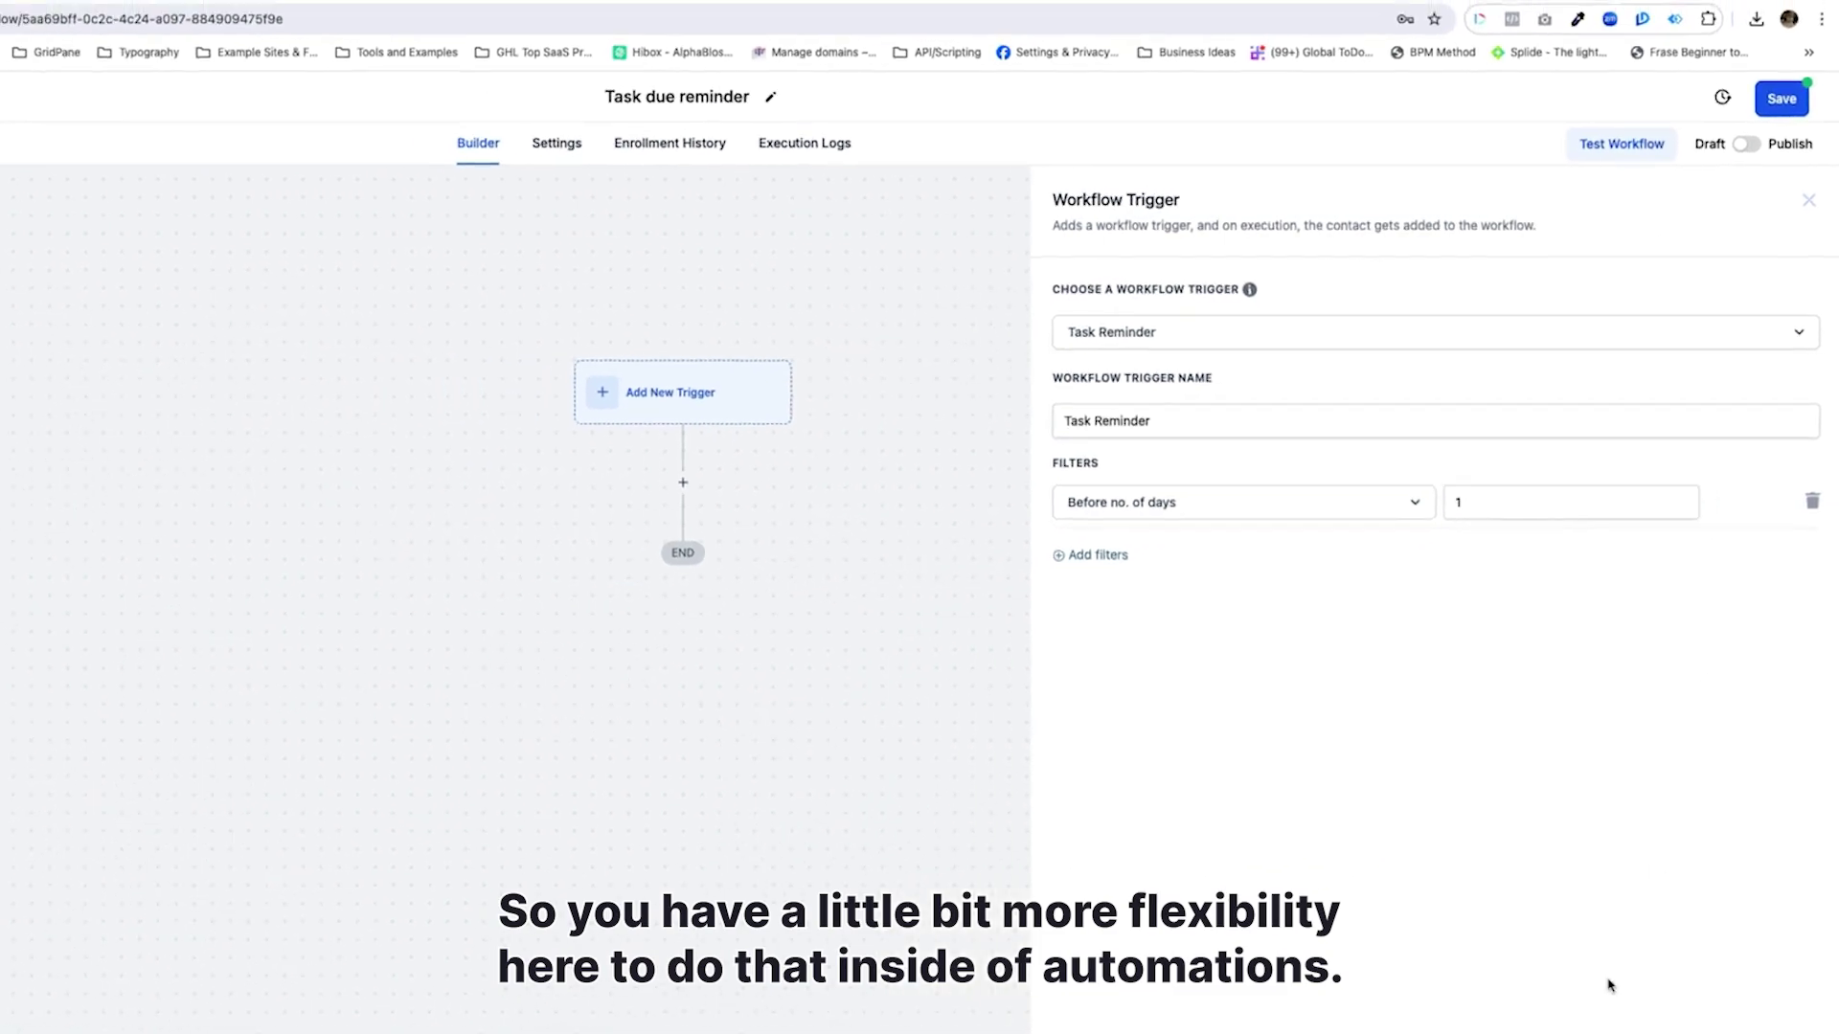
# - Close the trigger panel, leave the workflow editor, and go to My Profile's Notifications settings
pyautogui.click(394, 853)
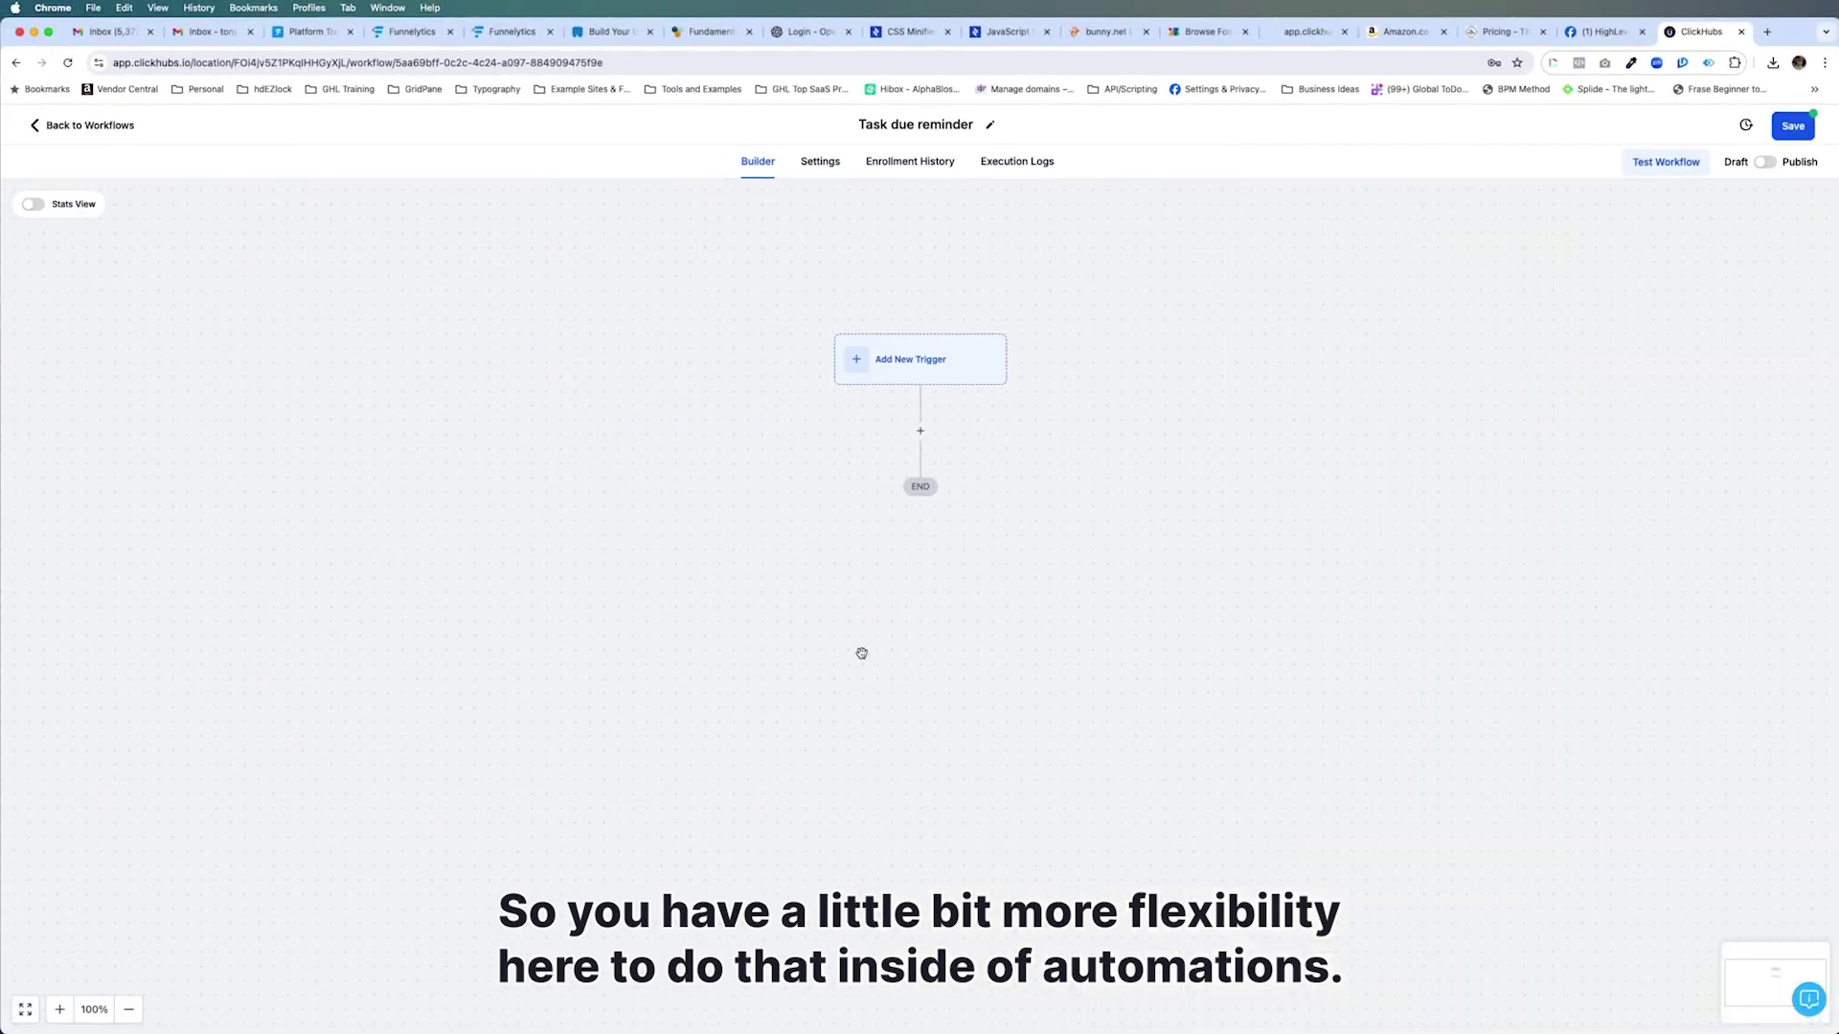
pyautogui.click(83, 126)
pyautogui.click(1065, 612)
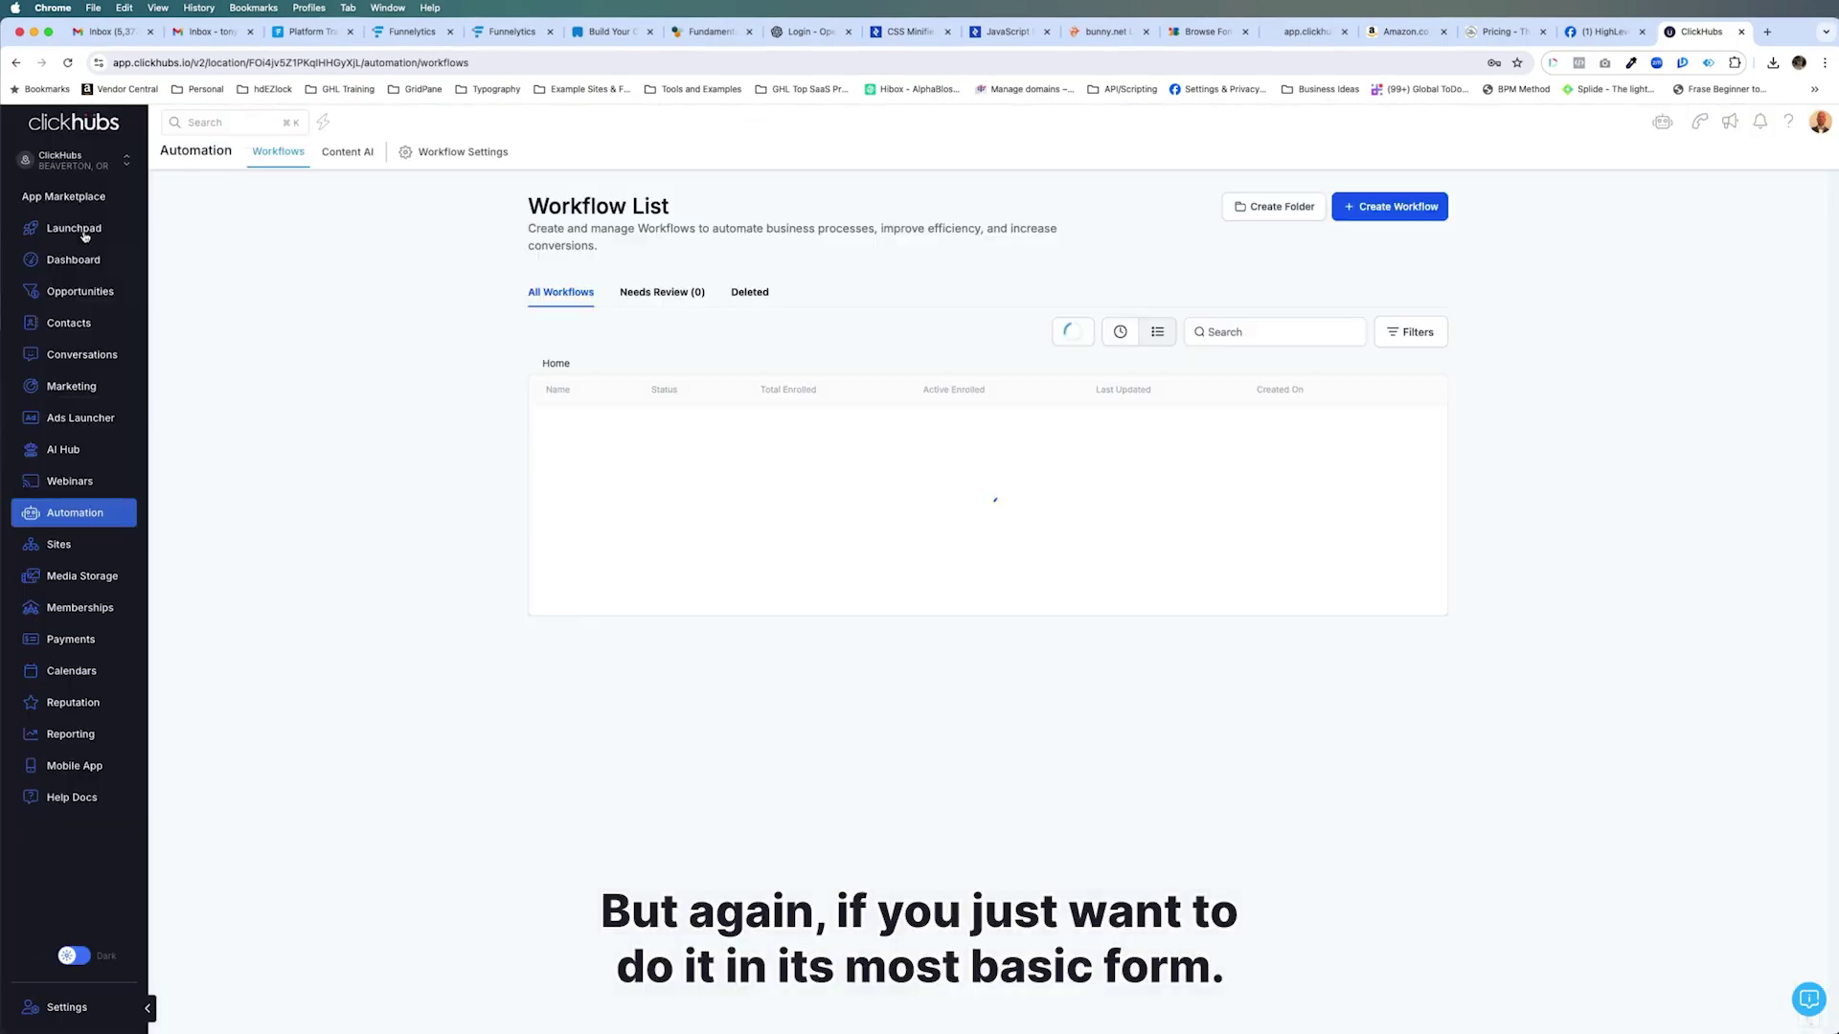
pyautogui.click(57, 1006)
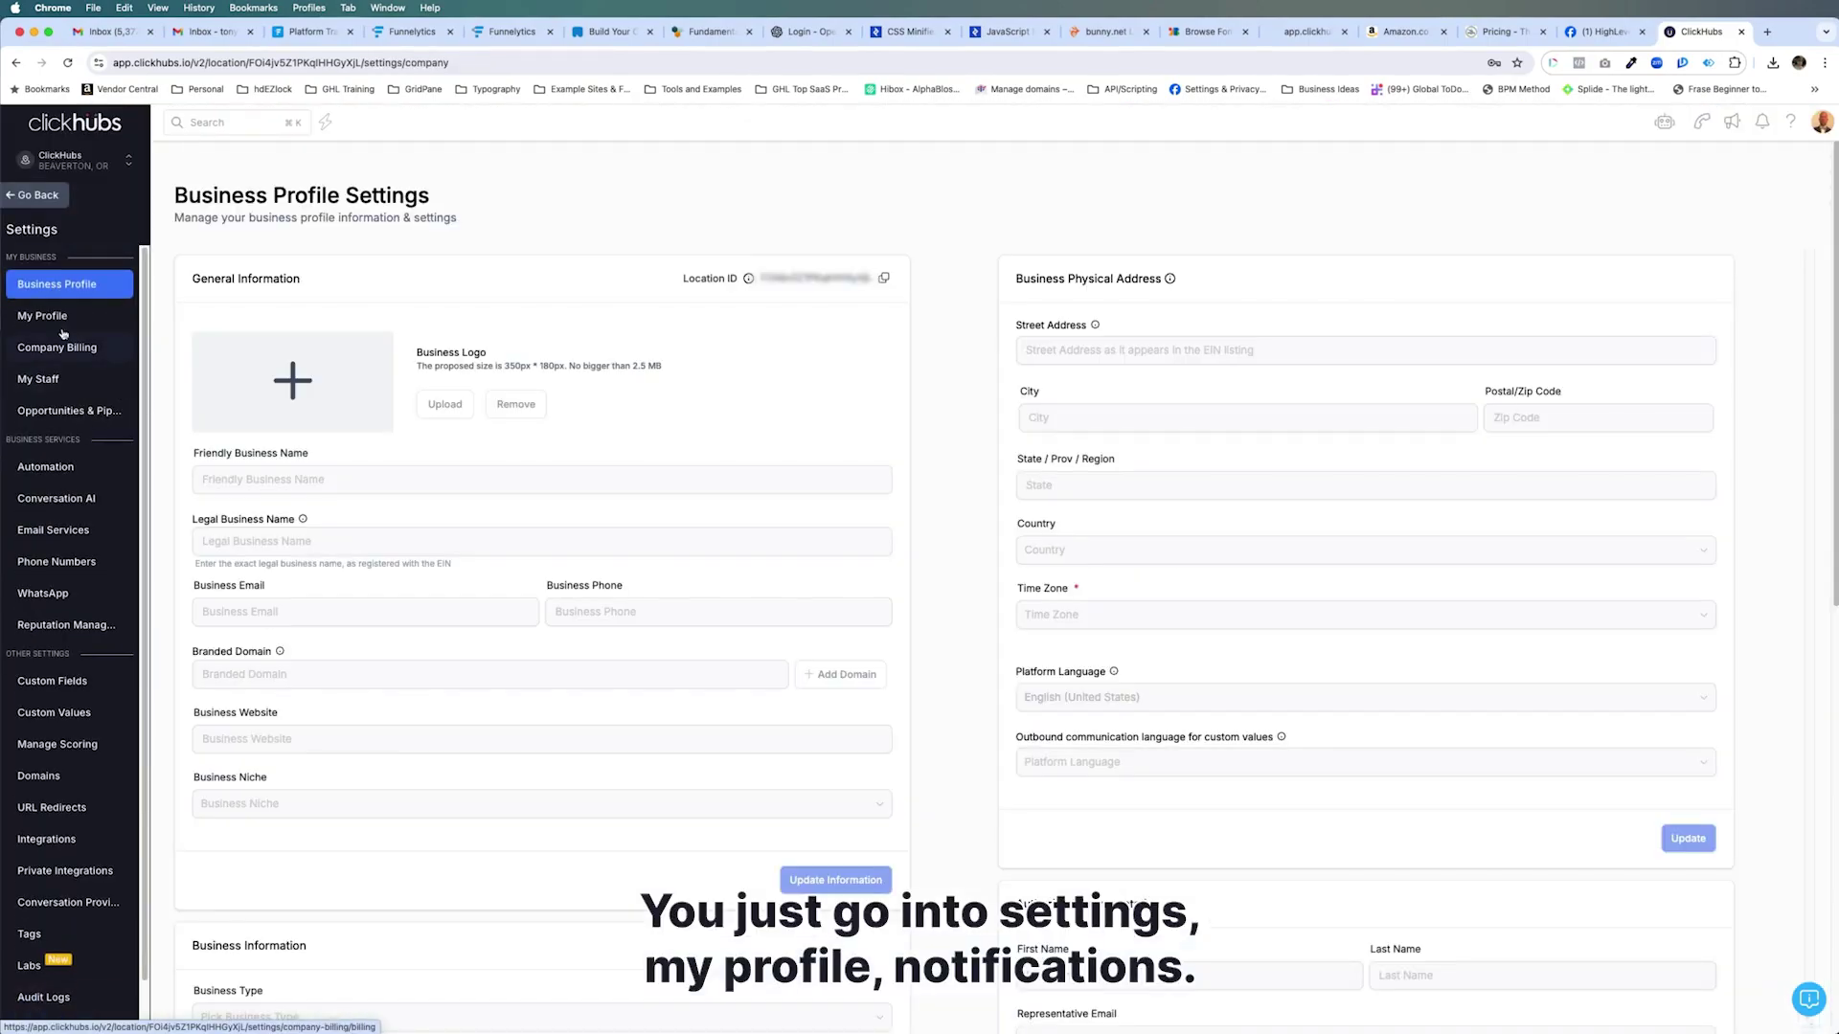
pyautogui.click(58, 315)
pyautogui.click(260, 155)
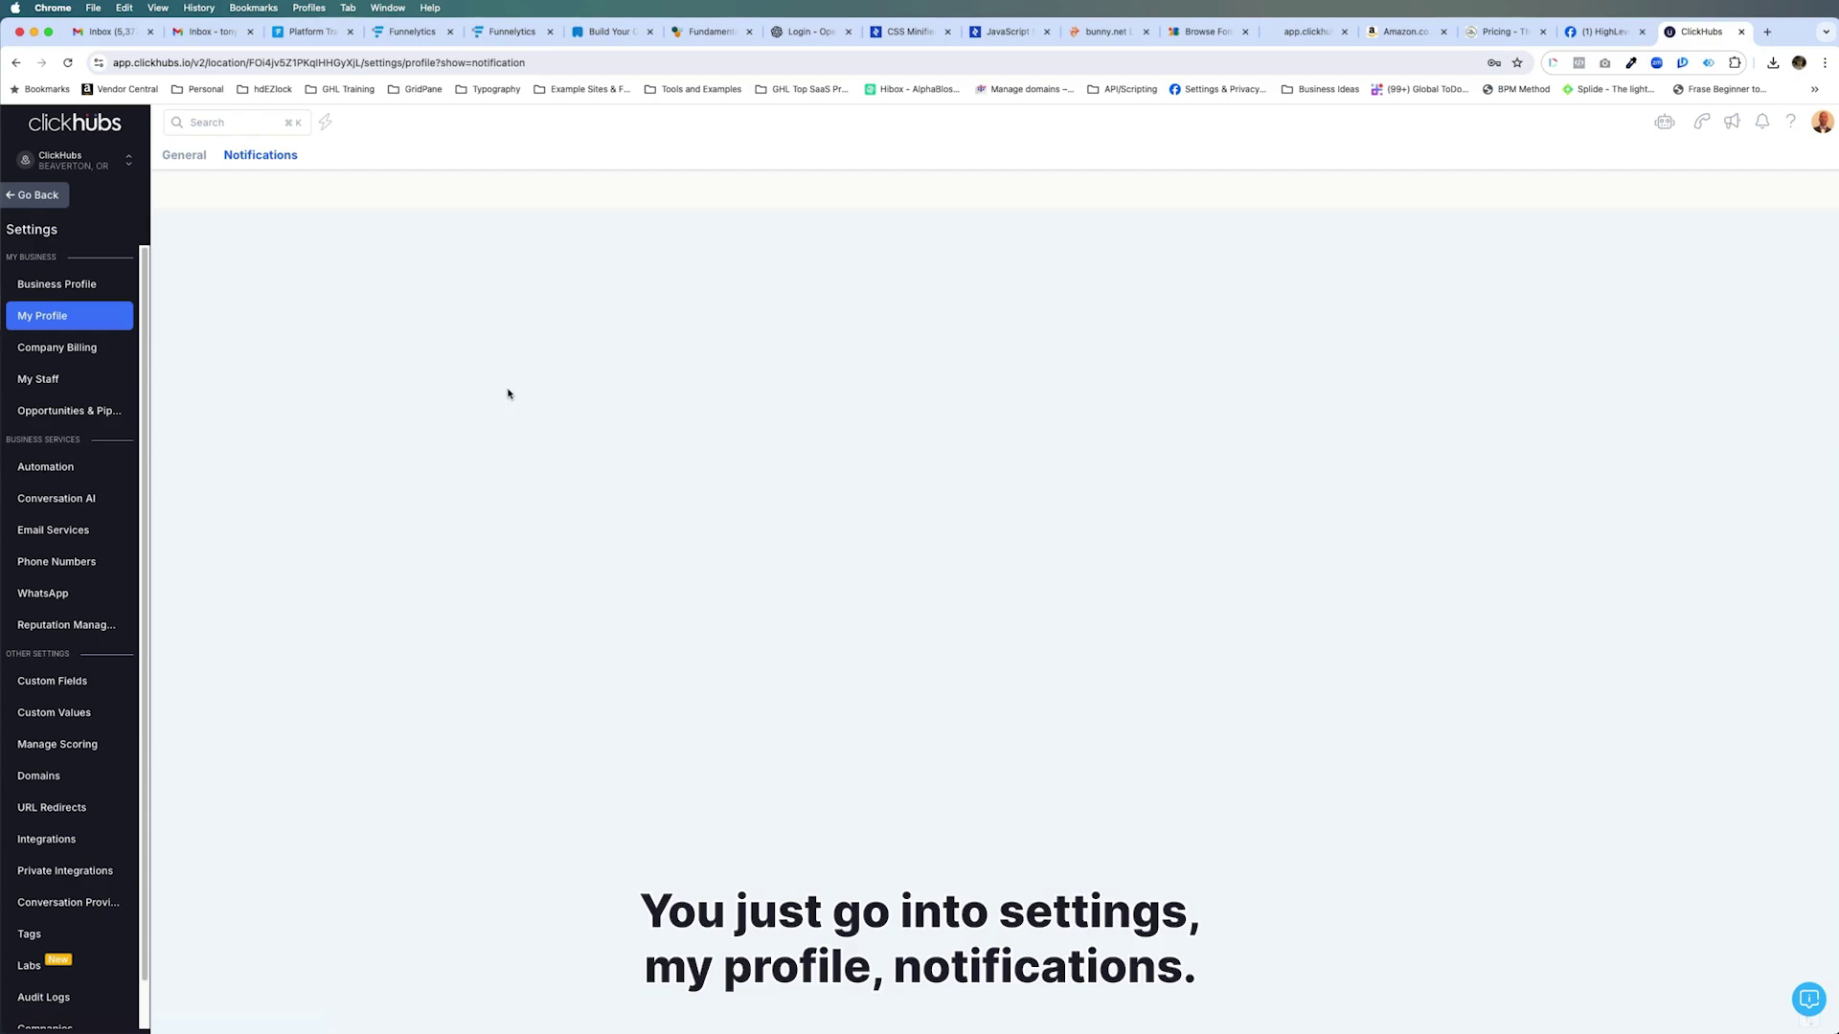